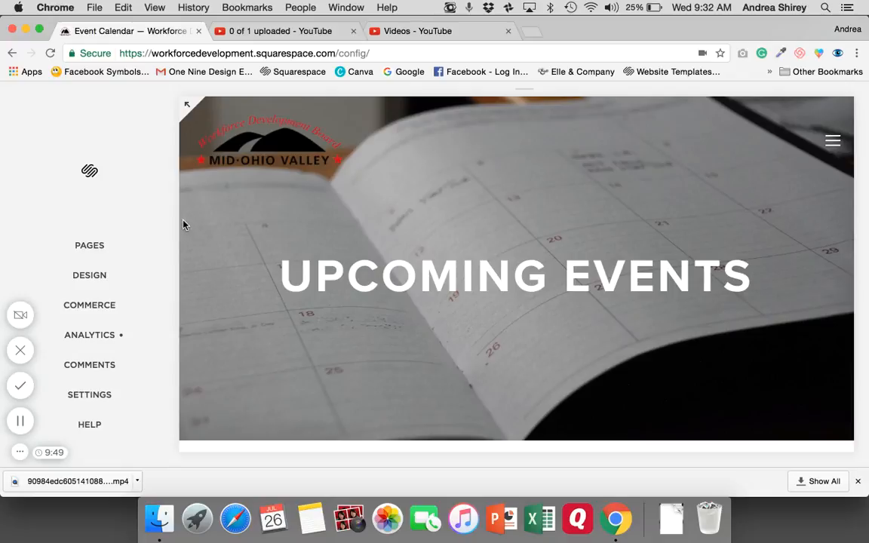
# Open the Latest News blog under For the Public in the site's pages.
pyautogui.click(89, 246)
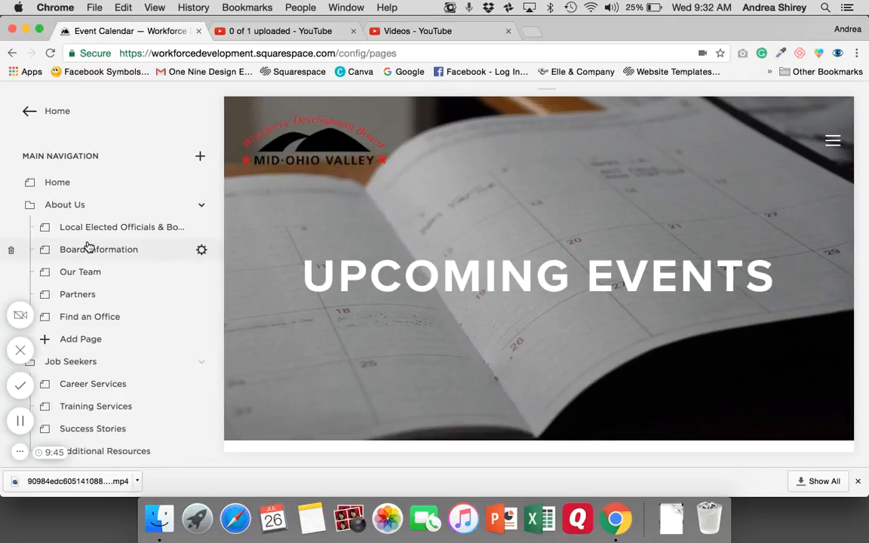
pyautogui.scroll(-5, 78, 304)
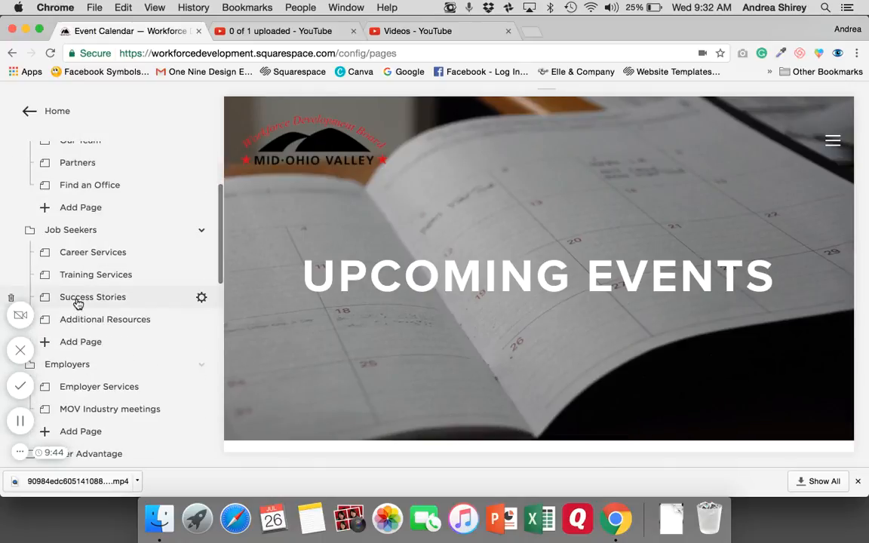
pyautogui.hotkey('ctrl', 'Up')
pyautogui.click(502, 172)
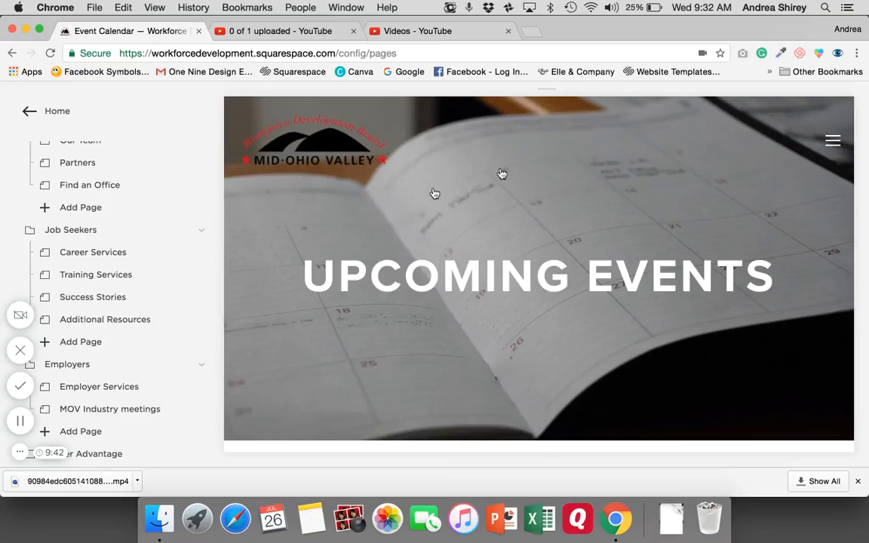
pyautogui.scroll(-7, 91, 365)
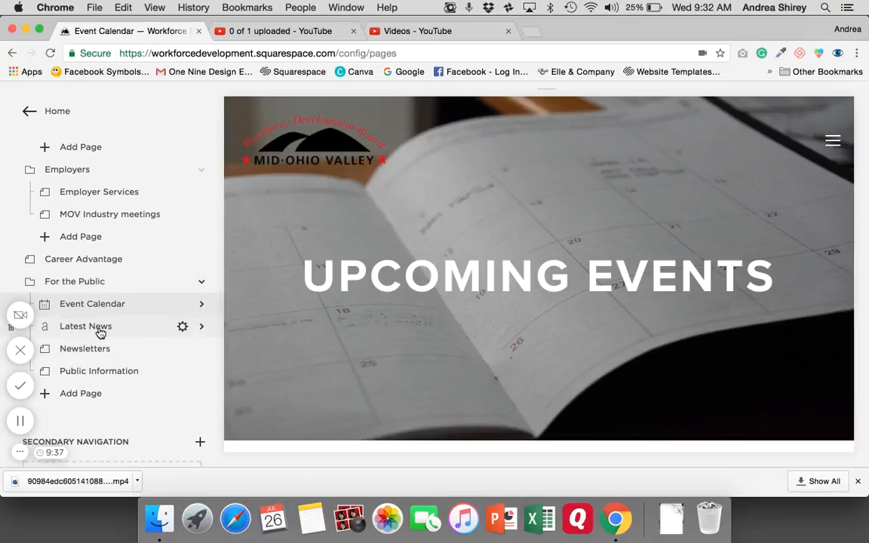
pyautogui.click(102, 329)
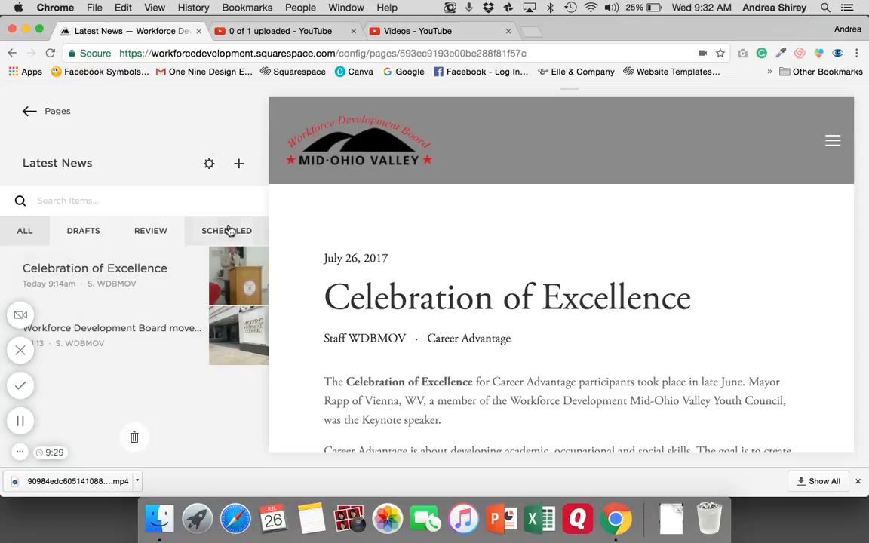
# Add a new blog post titled "Test Blog Post" and place the cursor in its body.
pyautogui.click(239, 165)
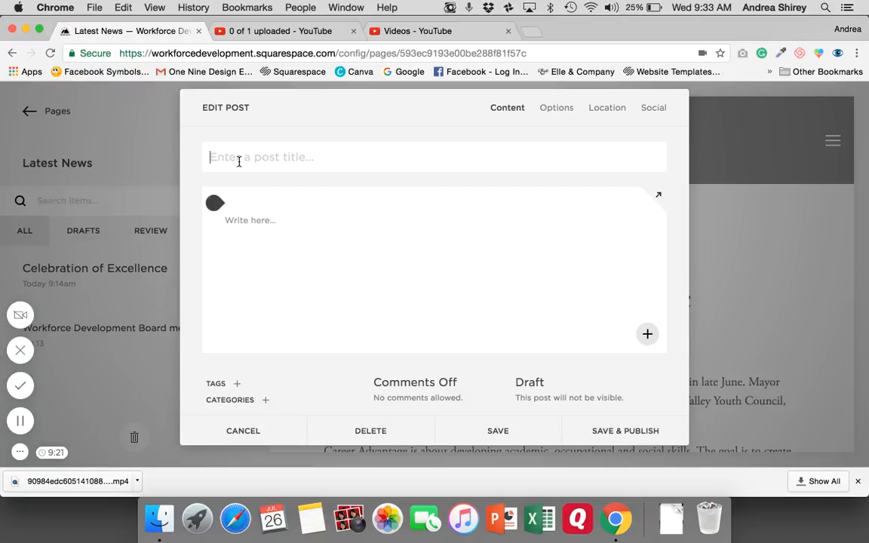
pyautogui.write('Test ')
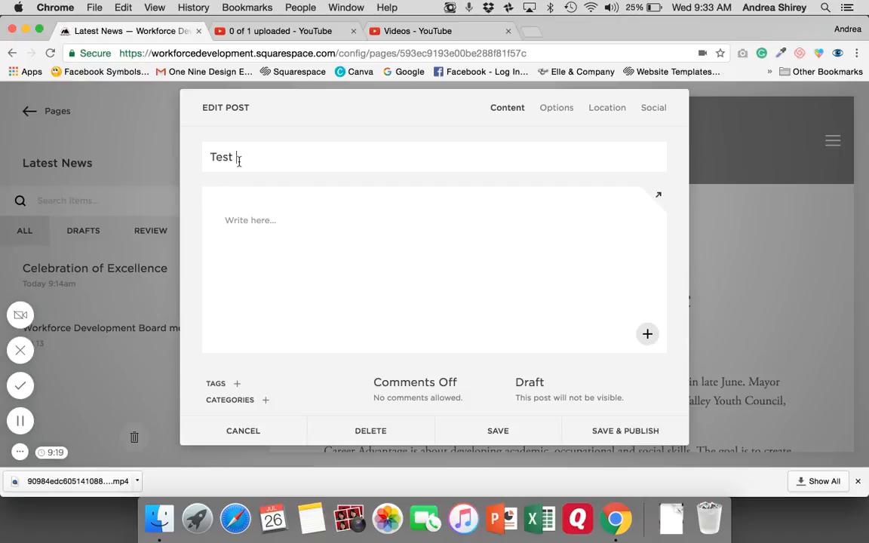
pyautogui.write('Blog Post')
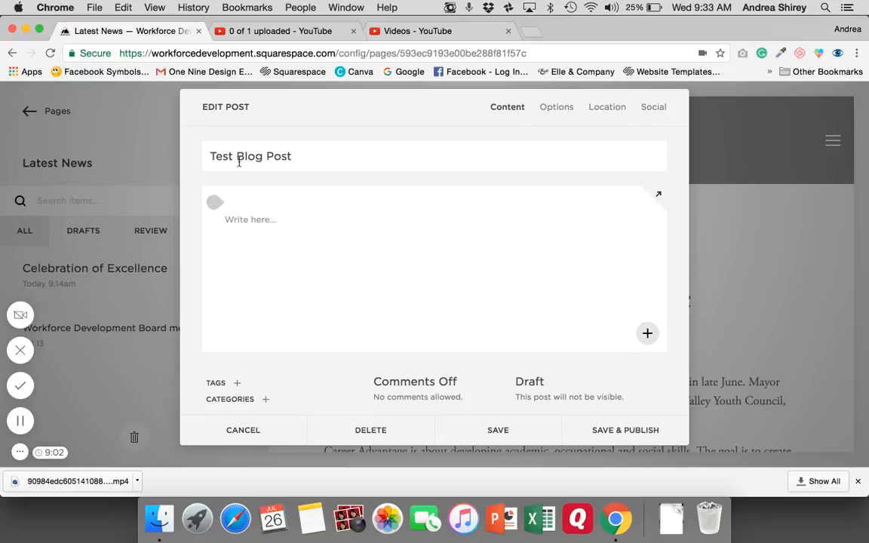
pyautogui.click(241, 222)
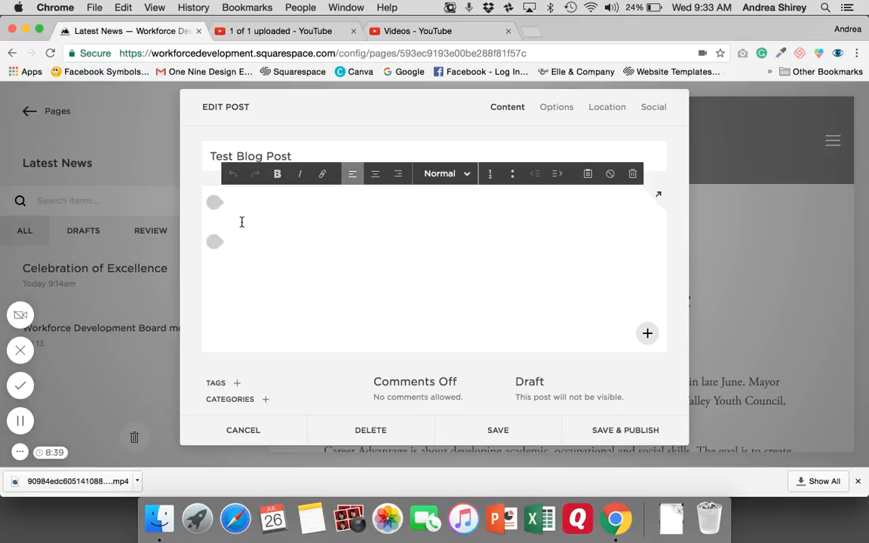
# Open the bookmarked Lorem Ipsum generator page from the Website Resources folder in a new browser tab.
pyautogui.click(400, 32)
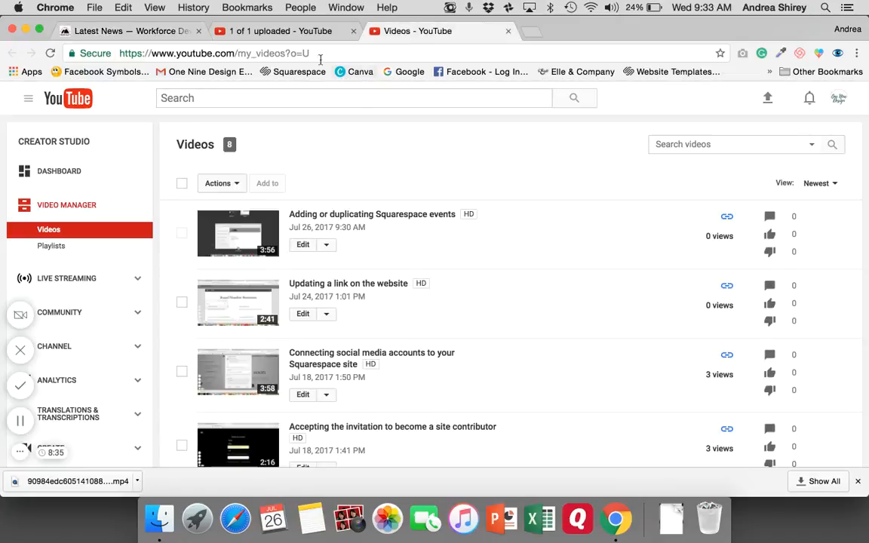
pyautogui.click(536, 31)
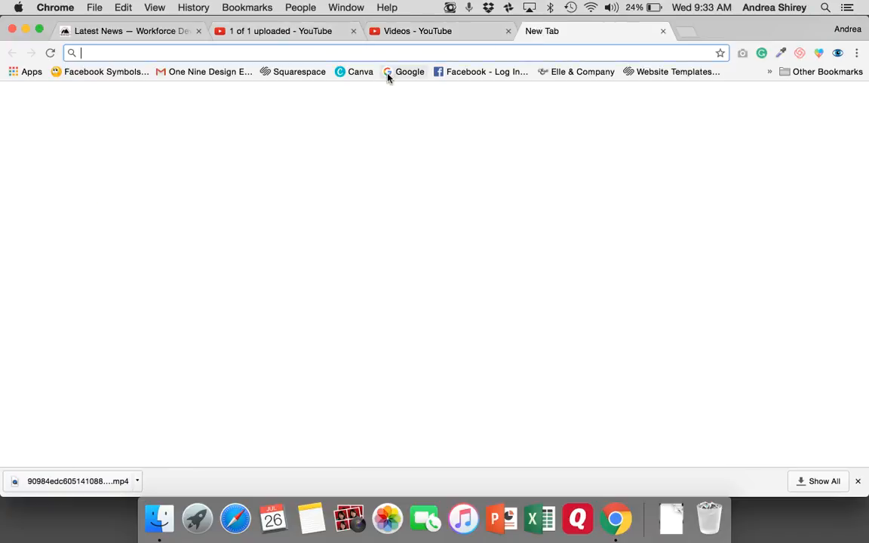
pyautogui.click(856, 53)
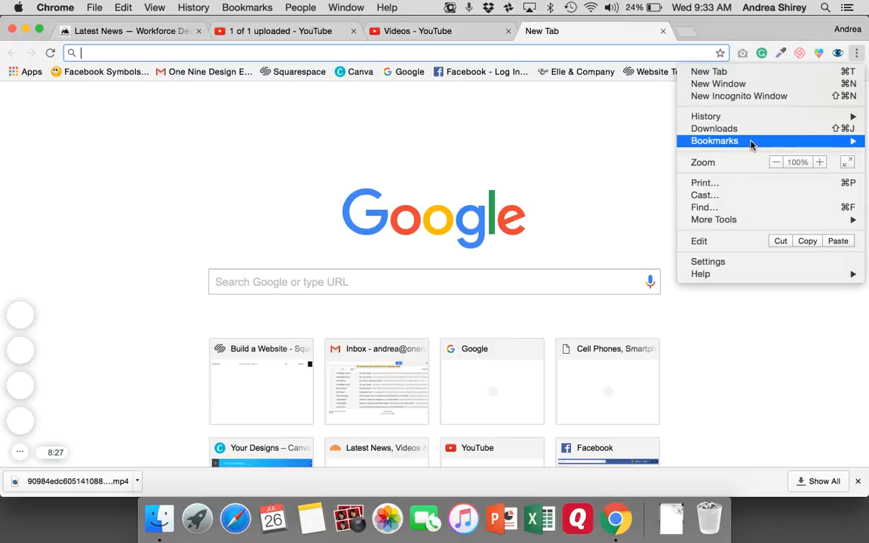
pyautogui.moveTo(753, 142)
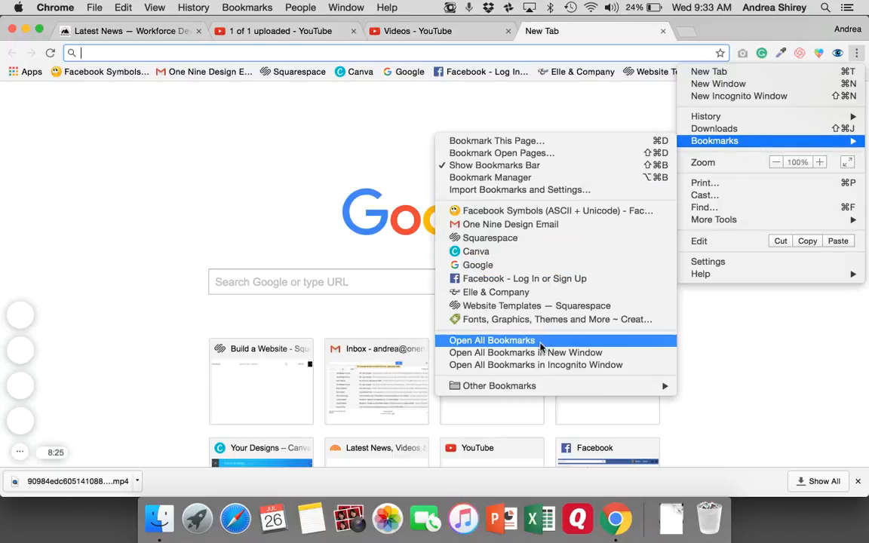
pyautogui.moveTo(522, 387)
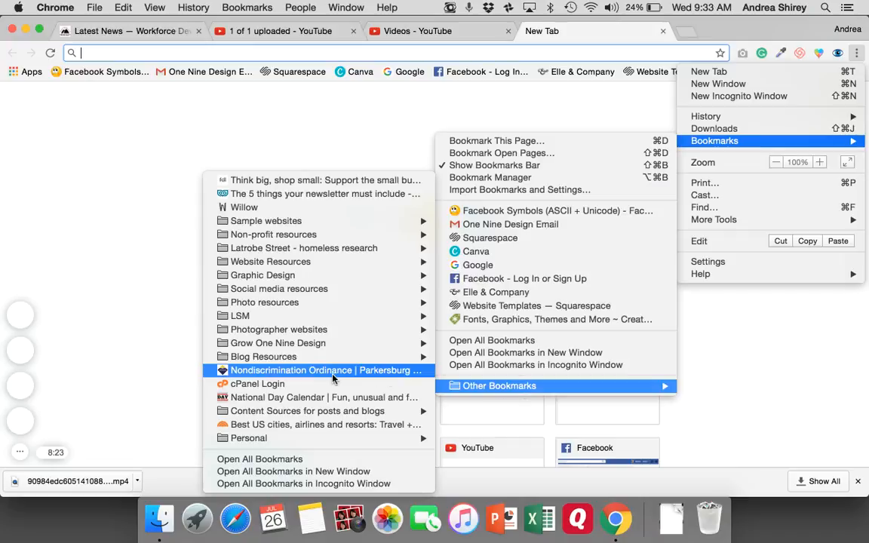
pyautogui.moveTo(333, 302)
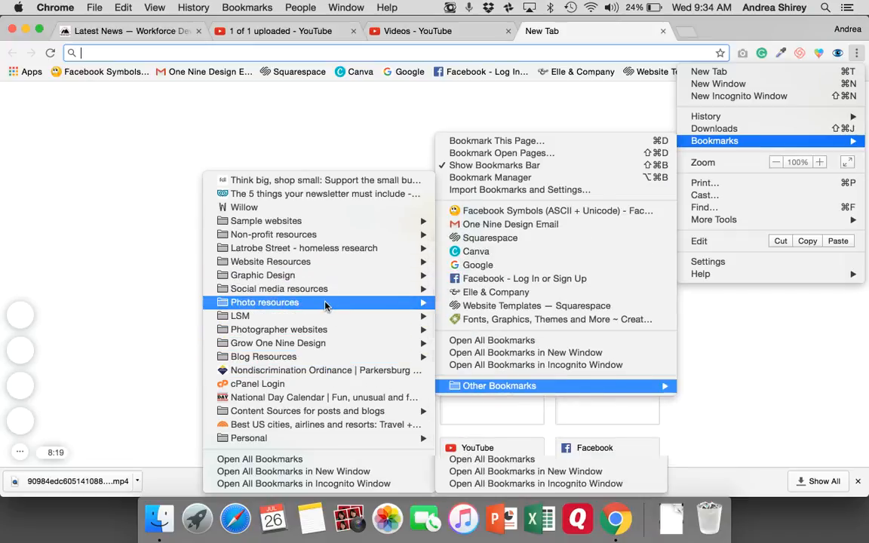
pyautogui.moveTo(336, 261)
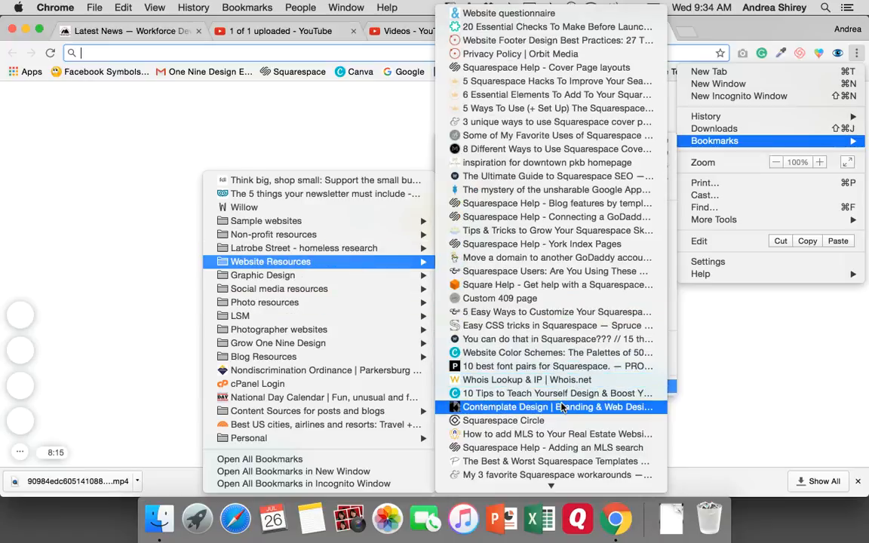
pyautogui.scroll(-4, 563, 407)
pyautogui.scroll(-1, 562, 423)
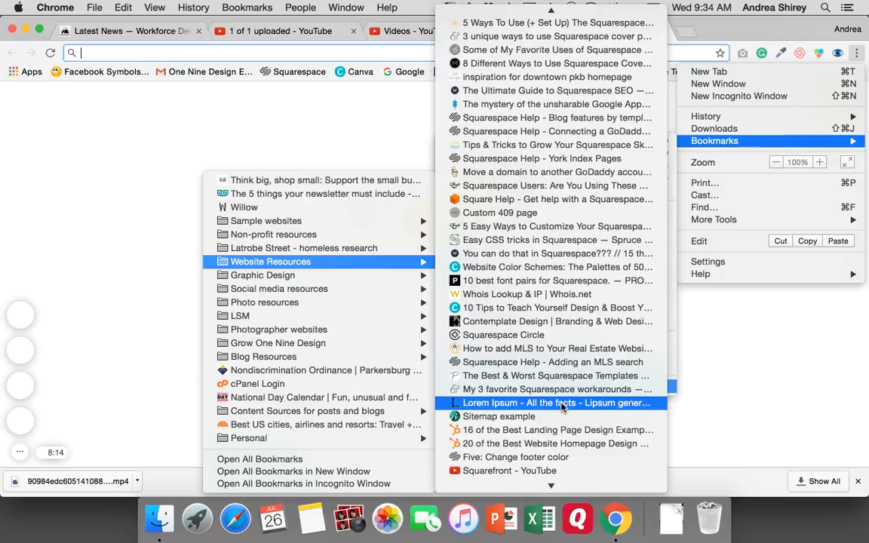
pyautogui.click(562, 431)
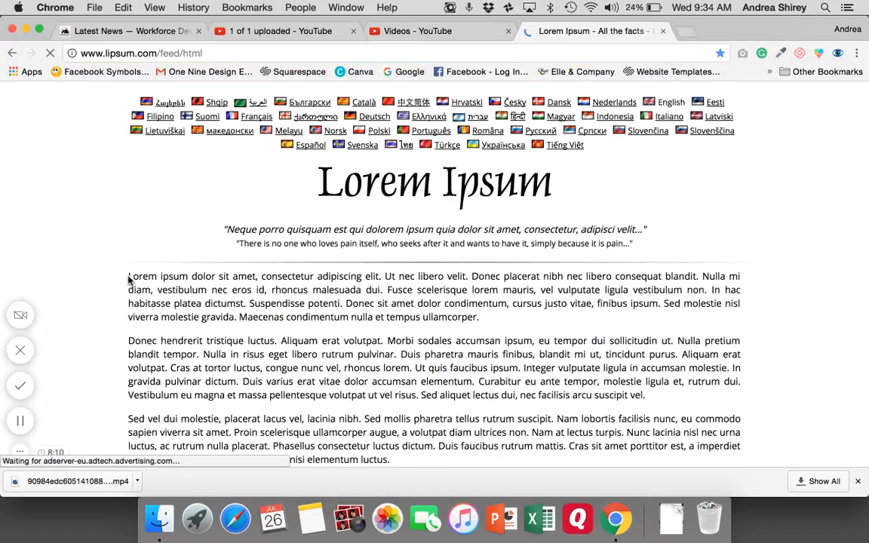
# Copy the opening Lorem Ipsum text through "tincid" and insert it as plain text into the Test Blog Post body.
pyautogui.moveTo(129, 277); pyautogui.dragTo(633, 427)
pyautogui.press('super+c')
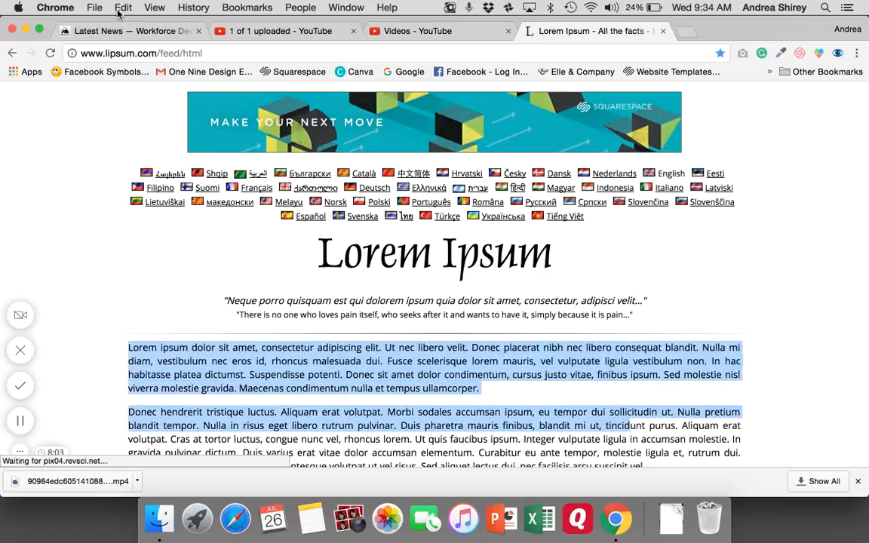
pyautogui.click(126, 31)
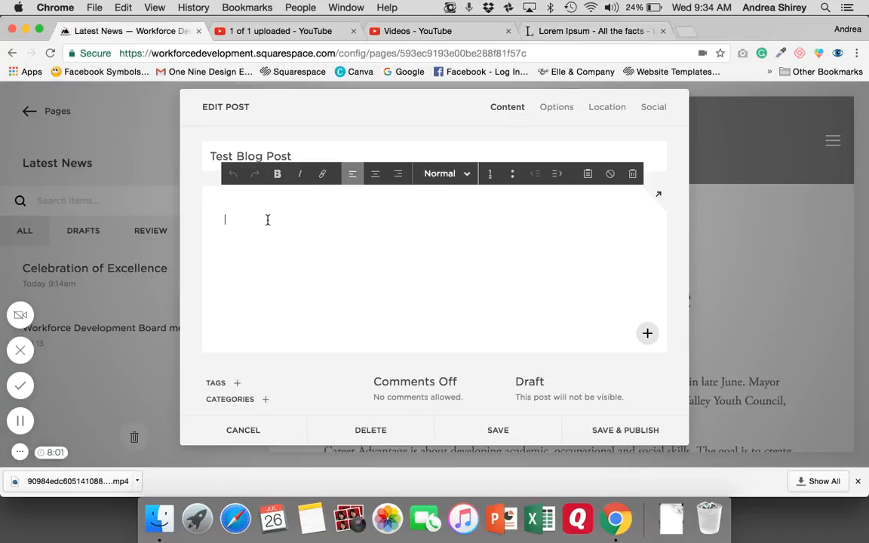
pyautogui.click(334, 209)
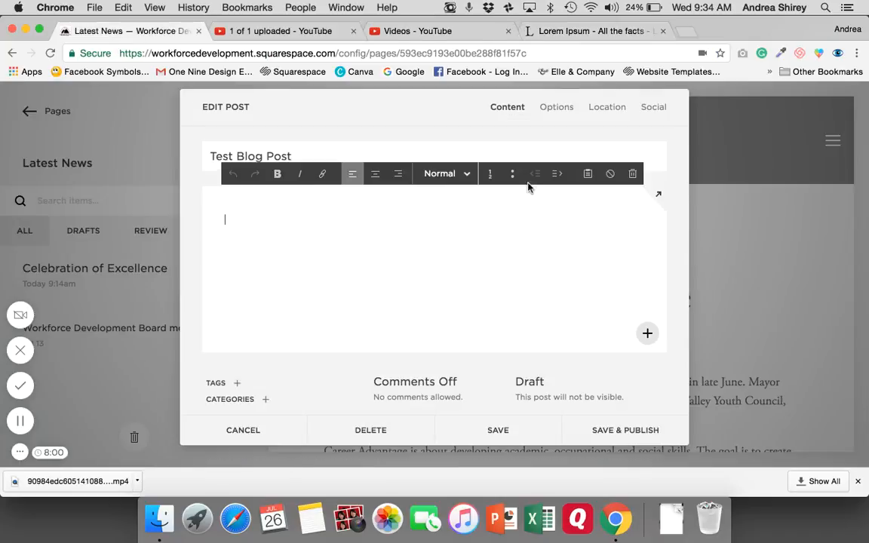
pyautogui.click(588, 178)
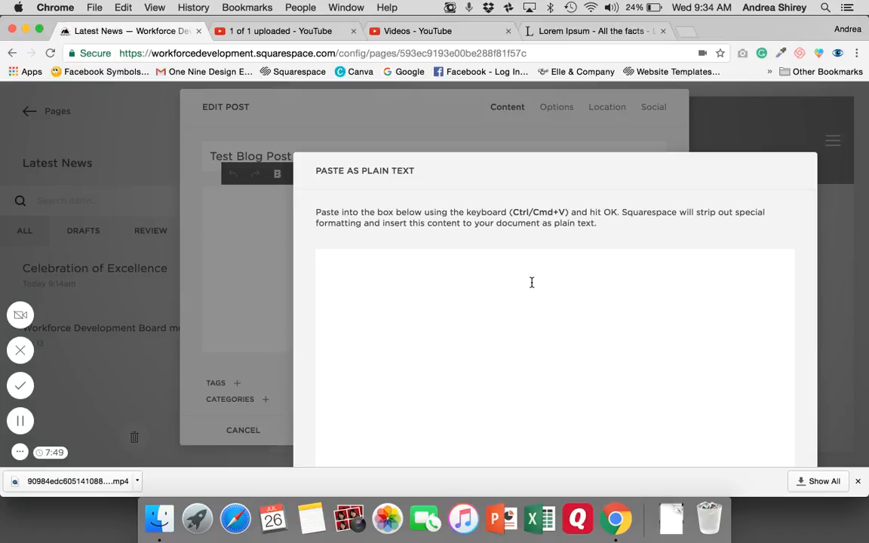
pyautogui.press('super+v')
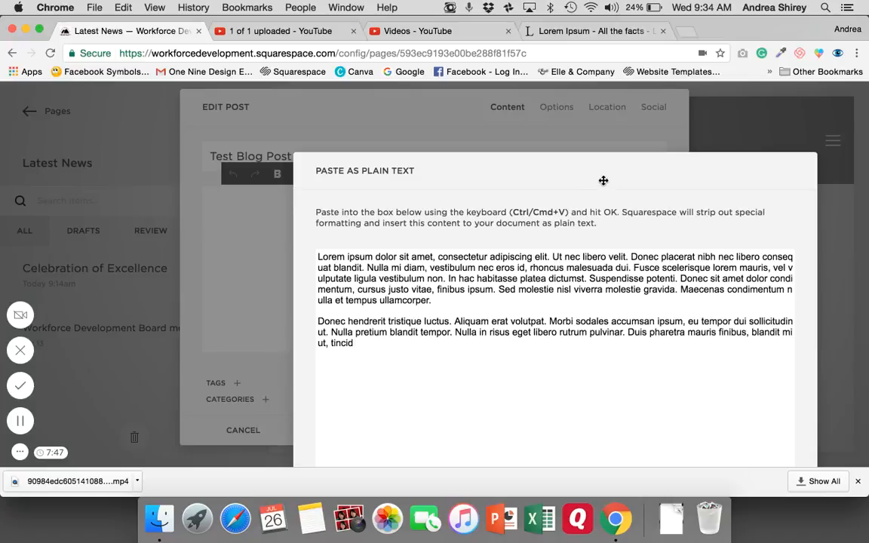
pyautogui.scroll(-2, 603, 227)
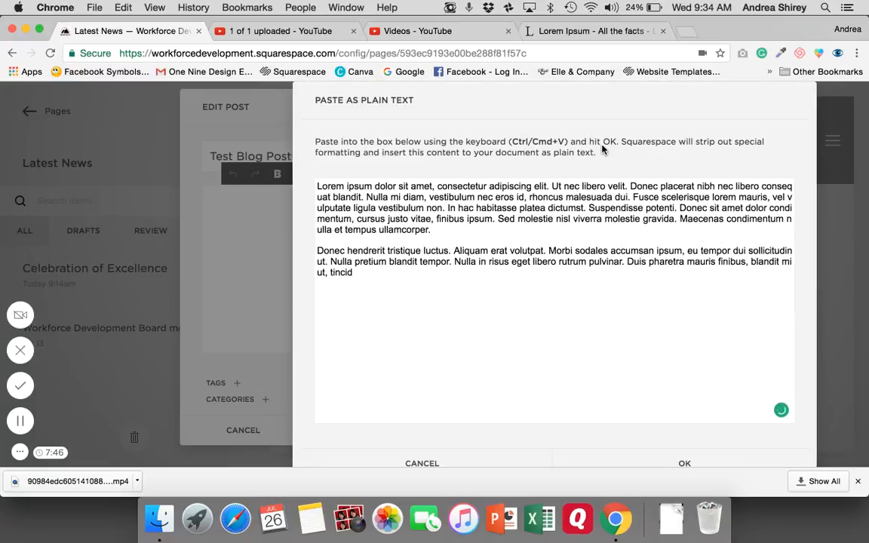
pyautogui.click(688, 461)
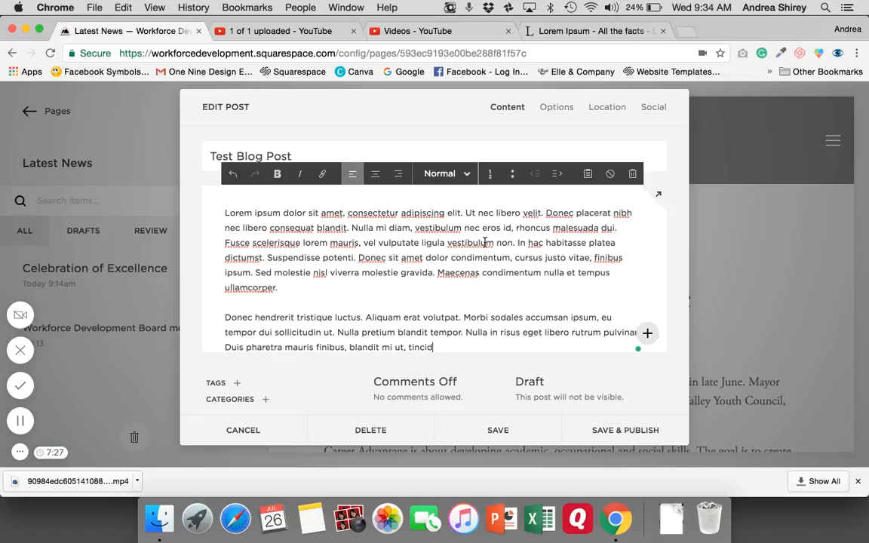
# Review the pasted body text and the post's thumbnail and URL options, and return to the post content.
pyautogui.scroll(-2, 485, 240)
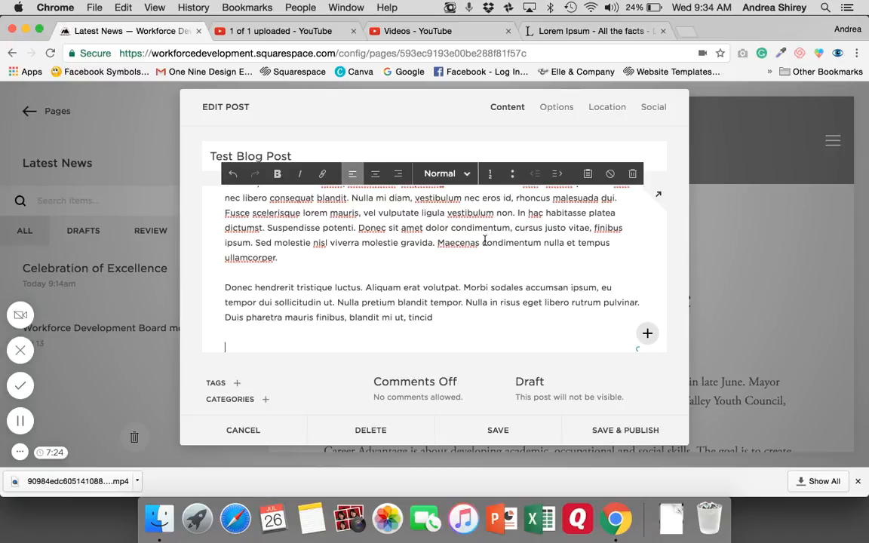
pyautogui.scroll(2, 463, 264)
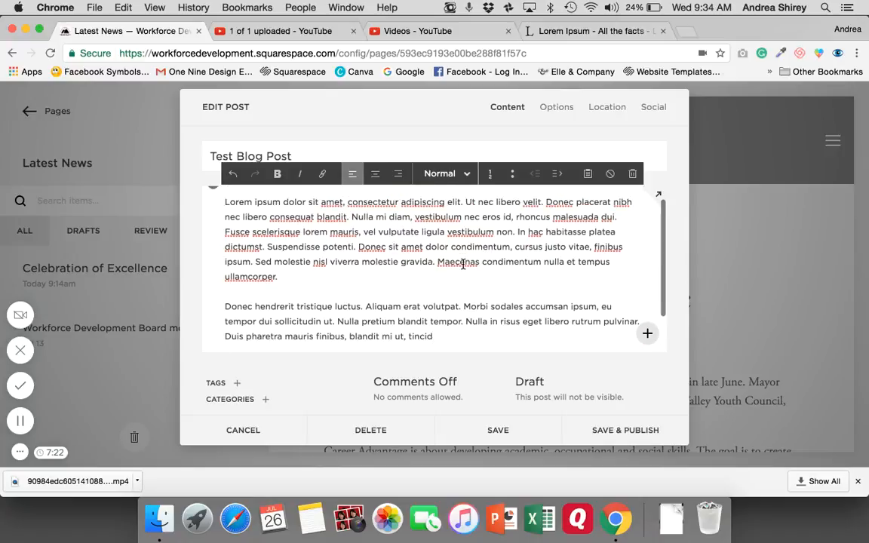
pyautogui.click(555, 110)
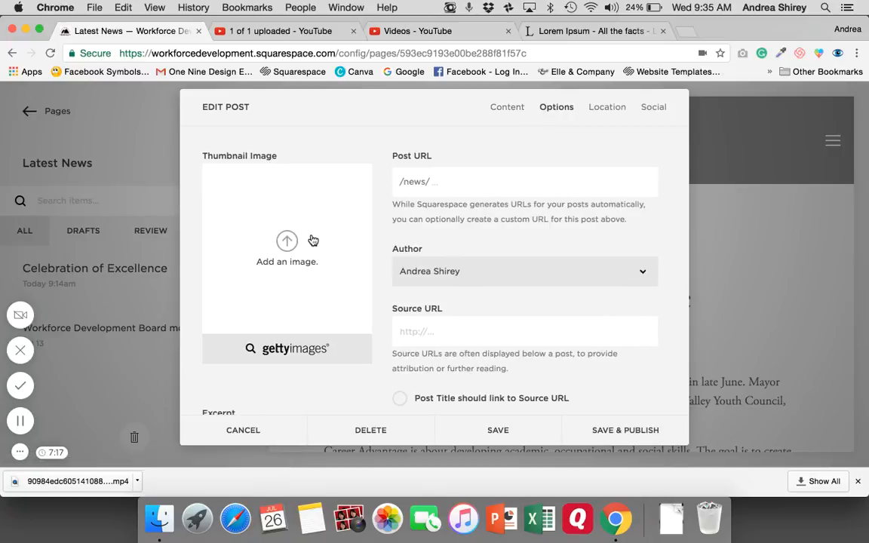
pyautogui.click(515, 109)
# Insert a blank line before the "Donec hendrerit" paragraph and add an Image block between the two paragraphs.
pyautogui.moveTo(398, 286)
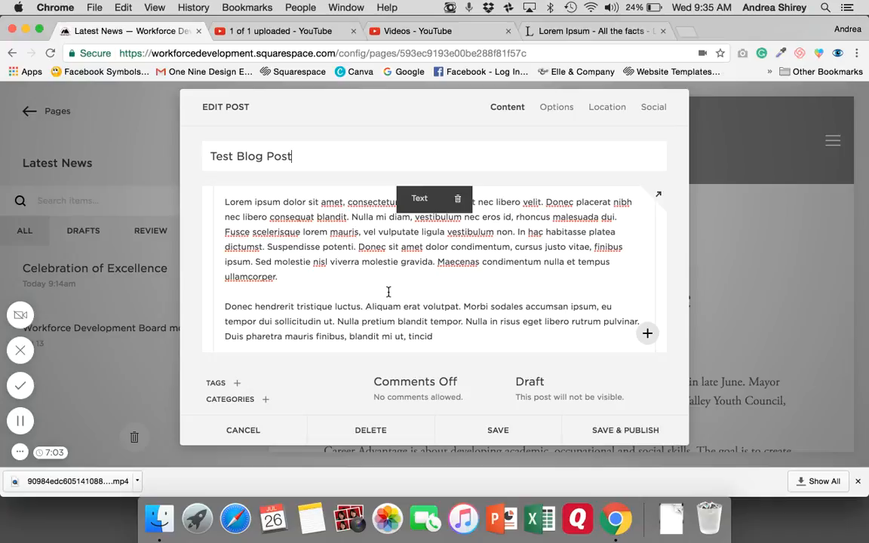
pyautogui.scroll(-2, 389, 292)
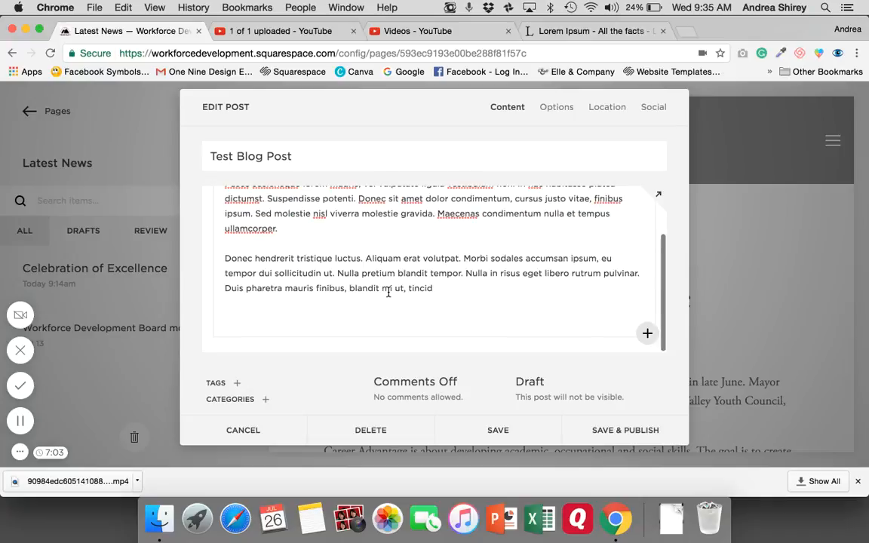
pyautogui.click(451, 287)
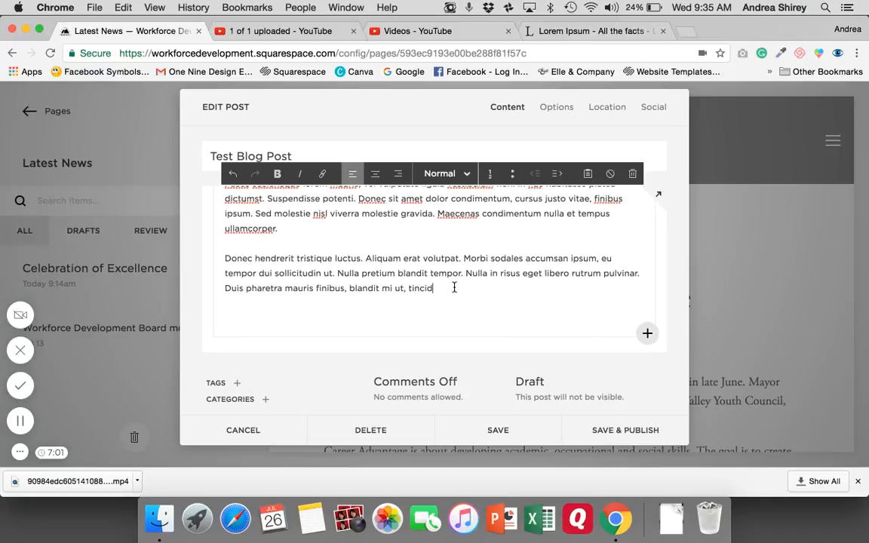
pyautogui.click(226, 258)
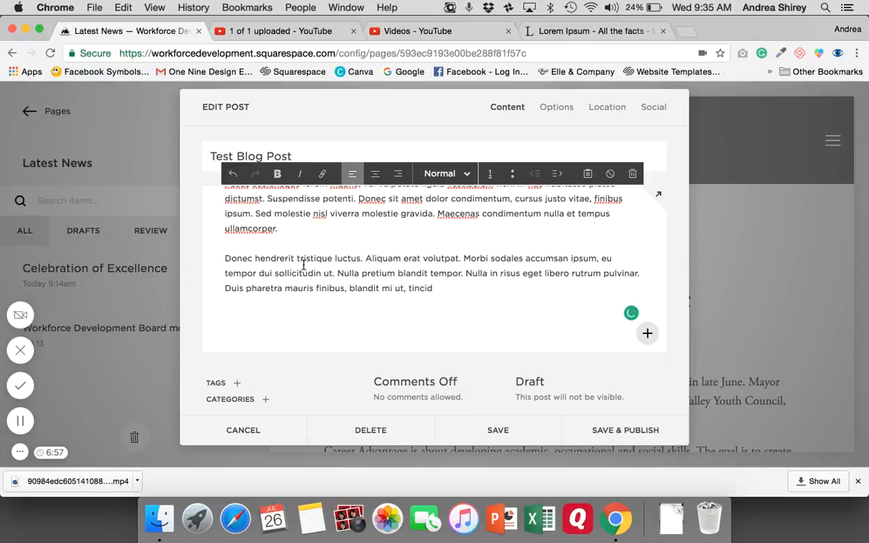
pyautogui.press('Return')
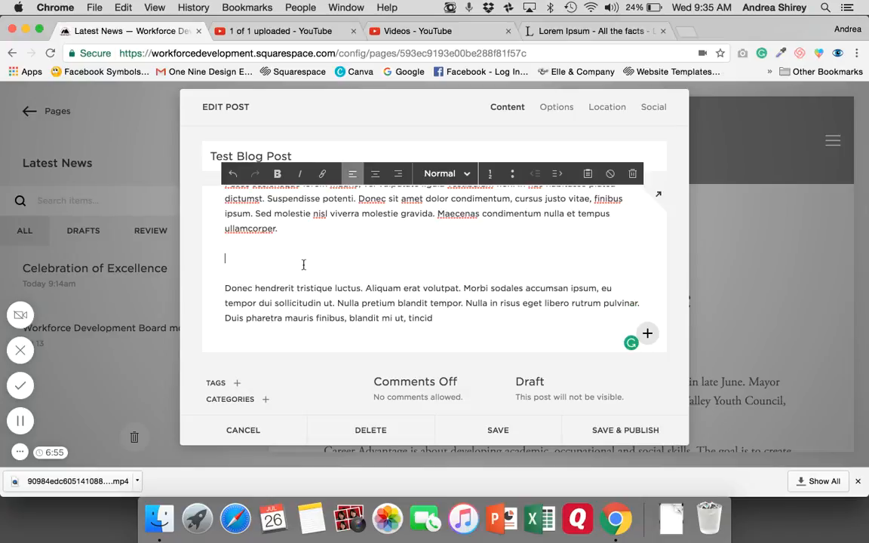
pyautogui.moveTo(214, 246)
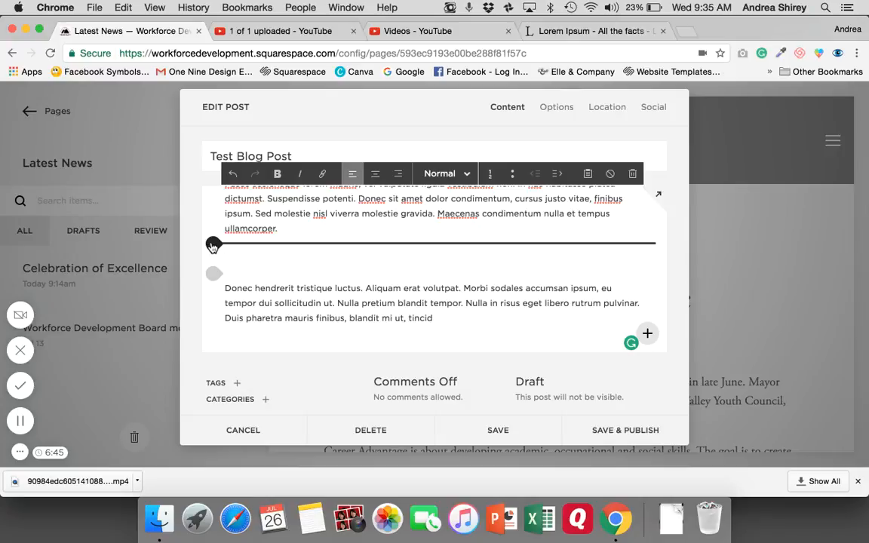
pyautogui.click(214, 245)
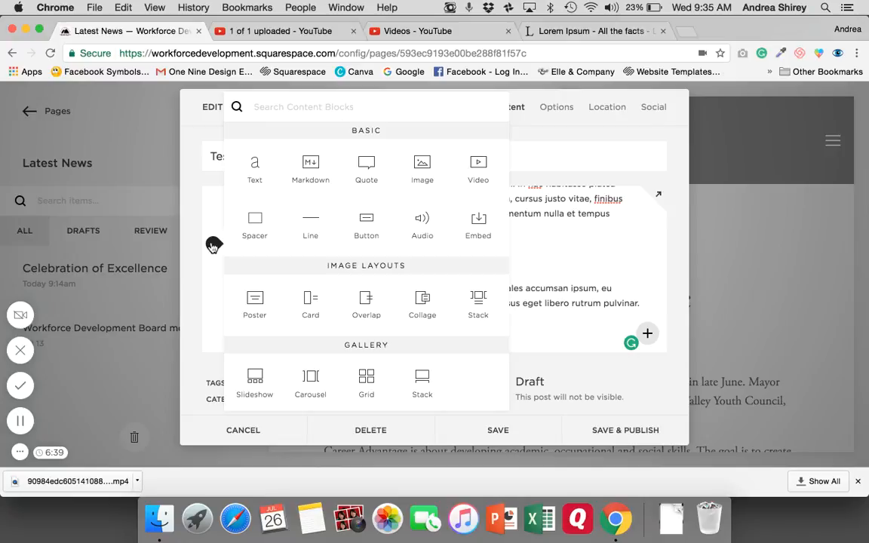
pyautogui.click(424, 172)
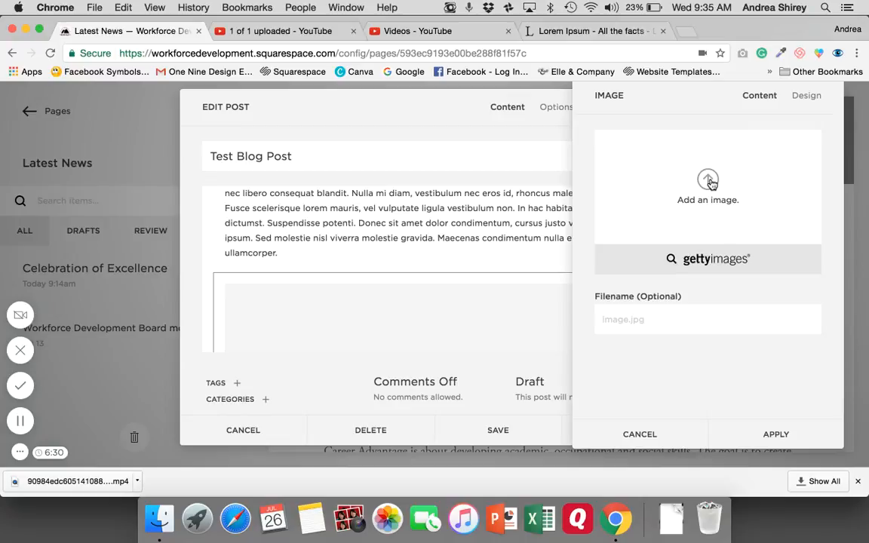
# Upload the headshot photo from the Personal folder in Documents to the image block and enter the photo's name as its filename.
pyautogui.click(709, 181)
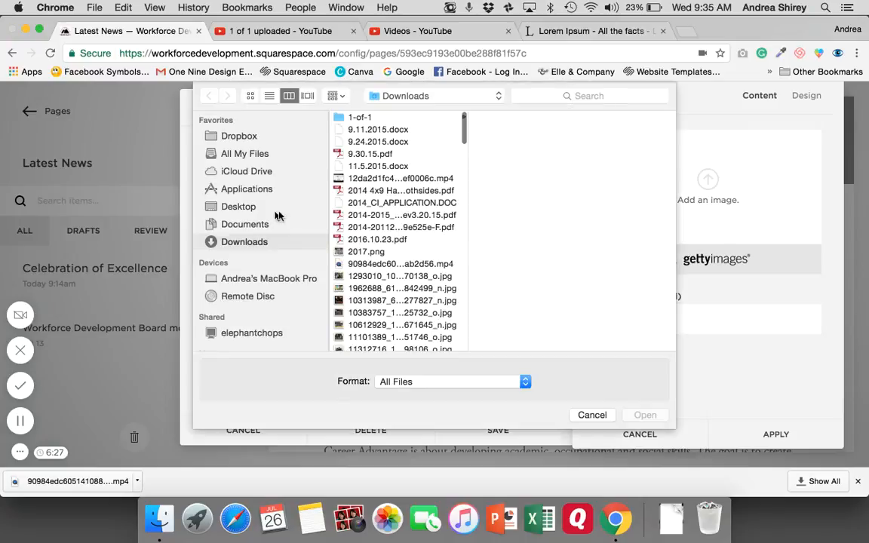
pyautogui.click(259, 225)
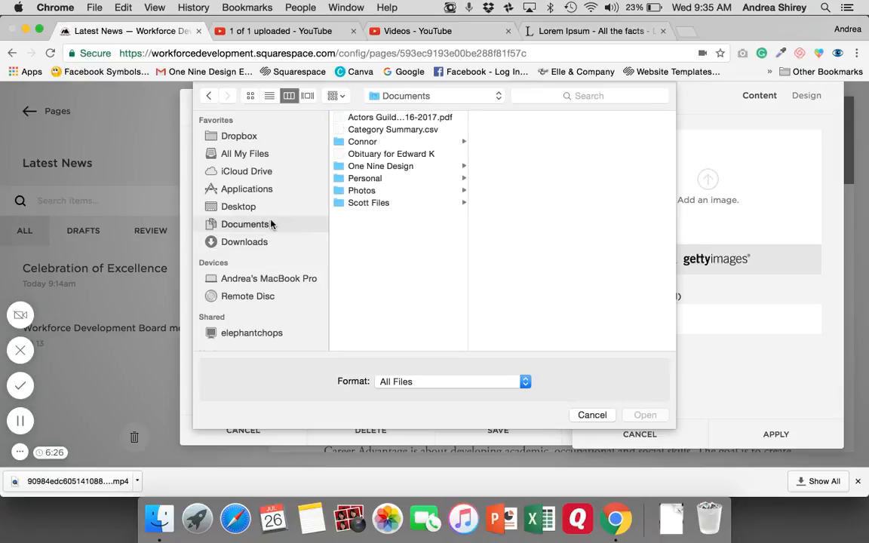
pyautogui.click(391, 144)
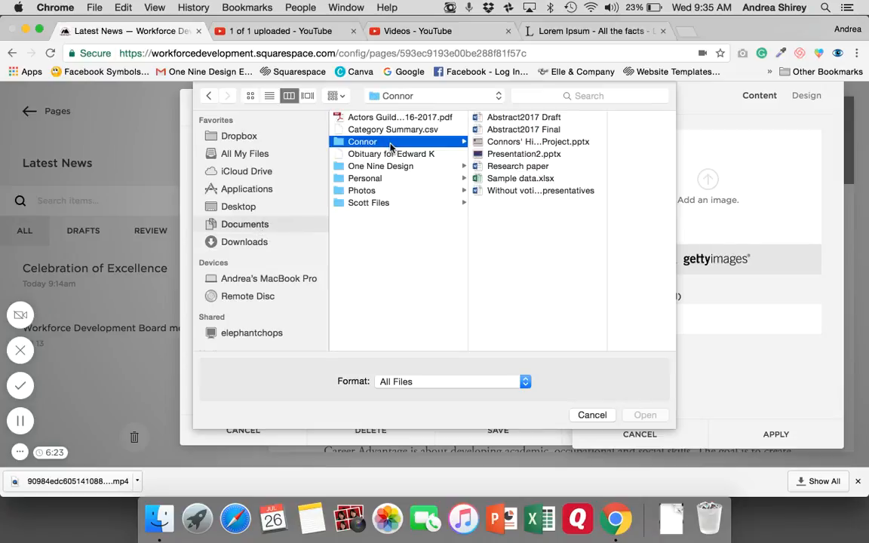
pyautogui.click(378, 192)
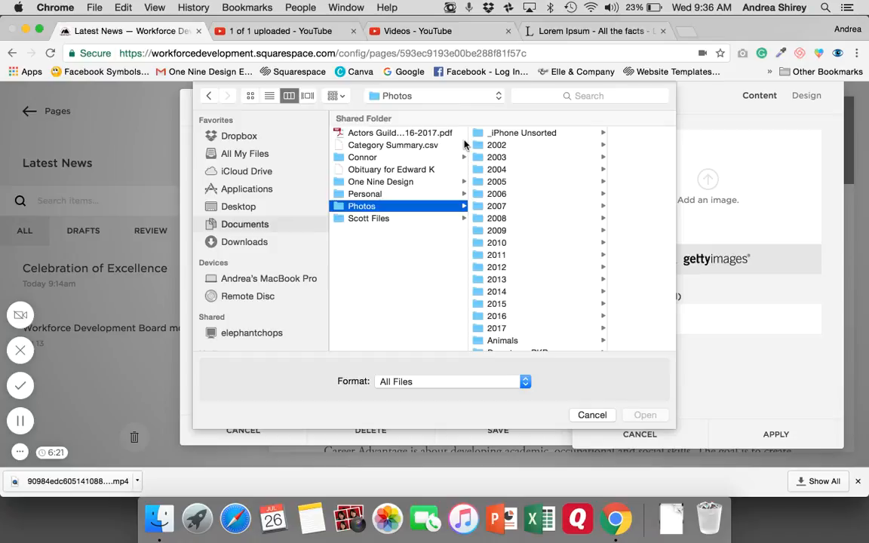
pyautogui.press('Up')
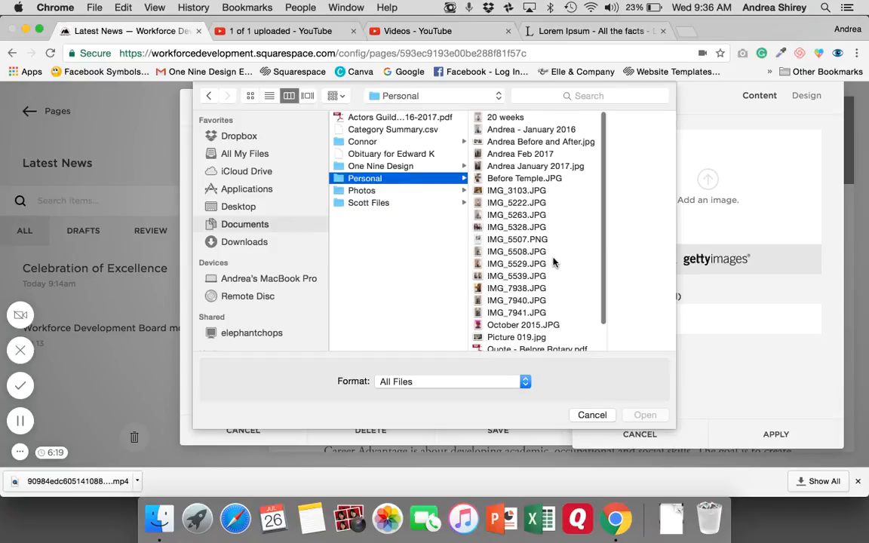
pyautogui.scroll(-1, 553, 261)
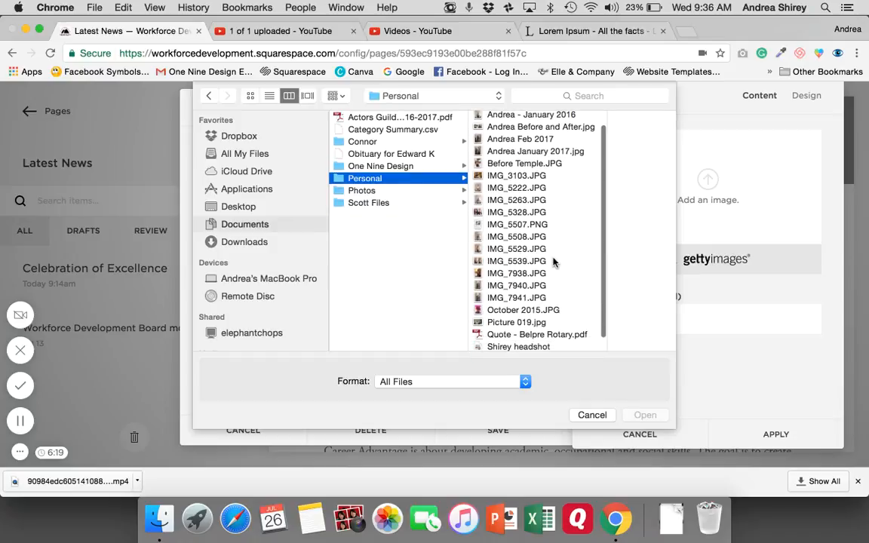
pyautogui.click(529, 348)
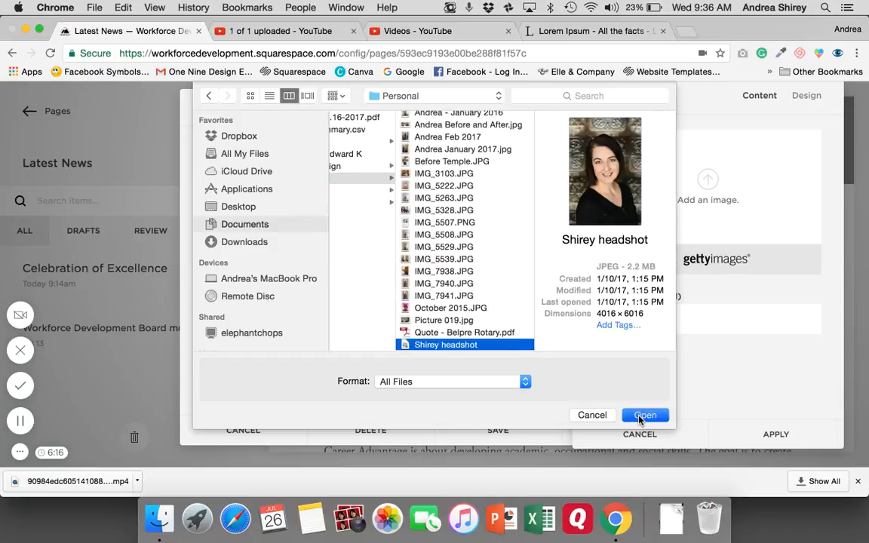
pyautogui.click(643, 416)
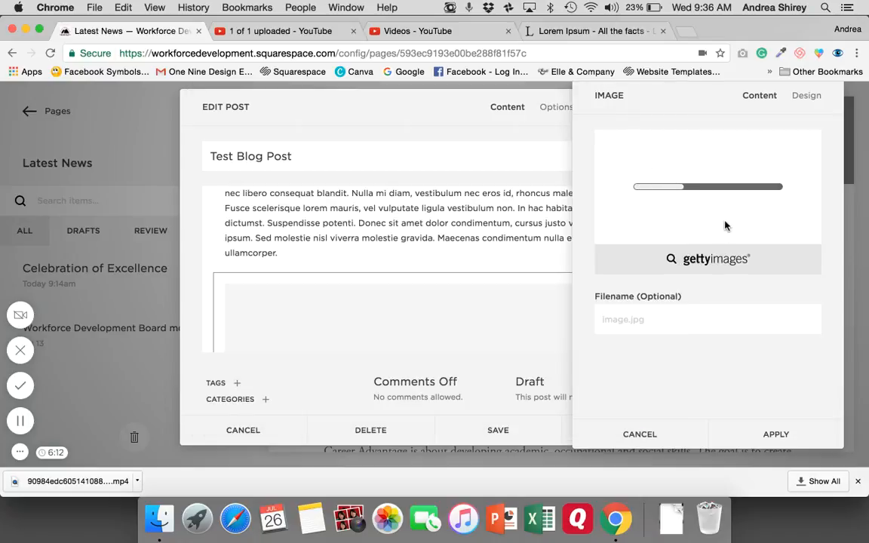
pyautogui.click(626, 323)
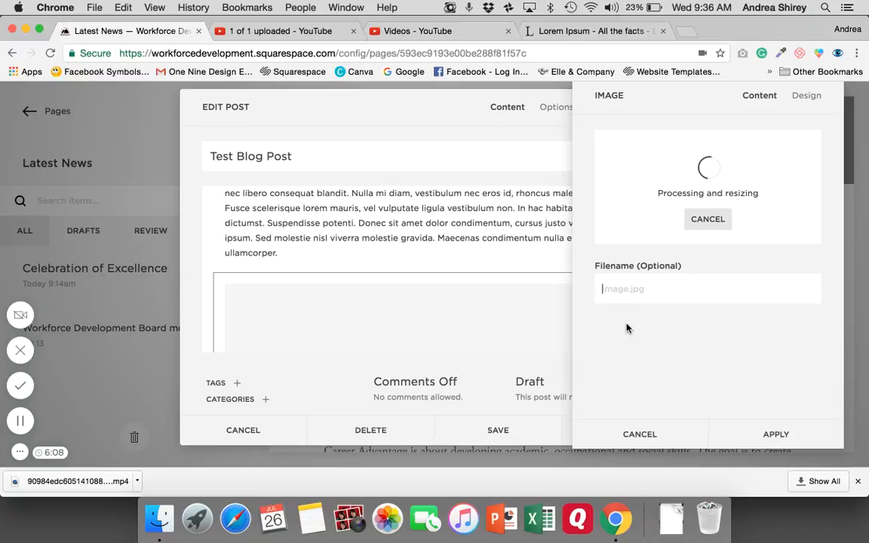
pyautogui.write('Shirey headshot')
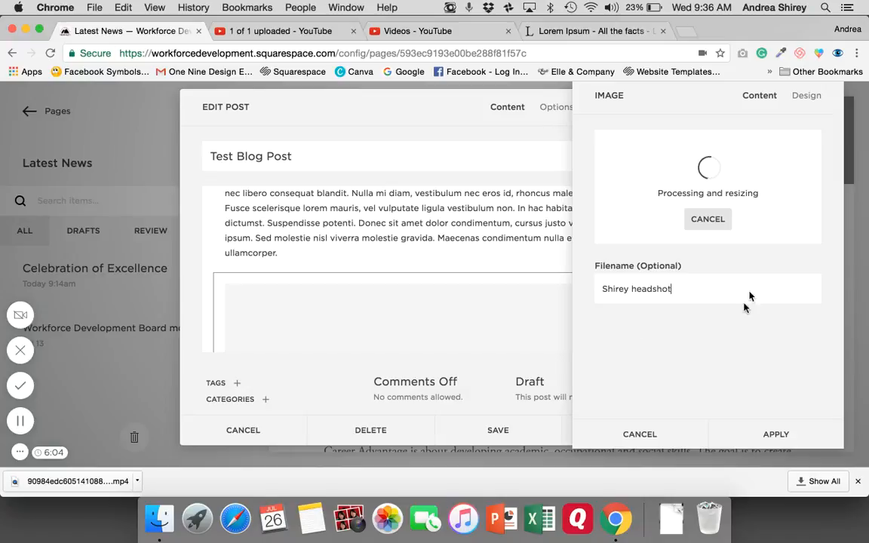
# Set the image block's caption option to Do Not Display Caption and apply the image settings.
pyautogui.click(807, 109)
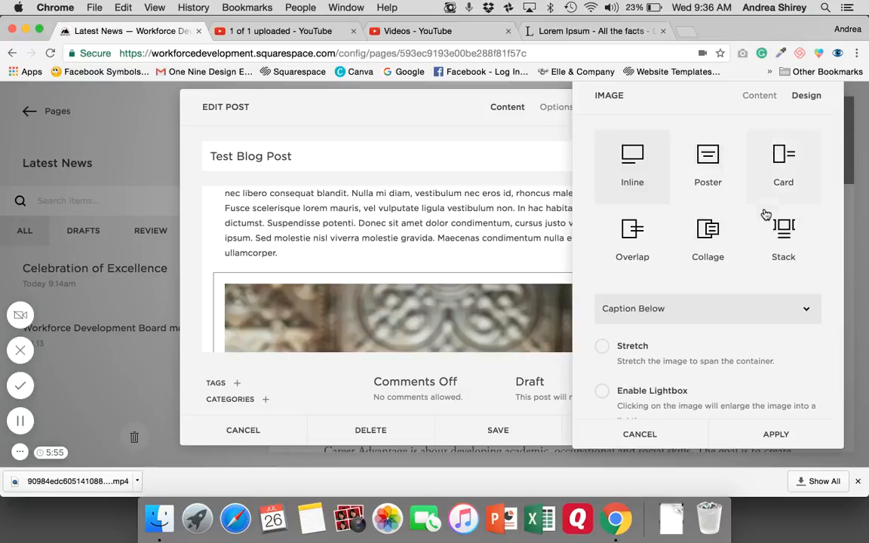
pyautogui.scroll(-1, 747, 274)
pyautogui.click(750, 296)
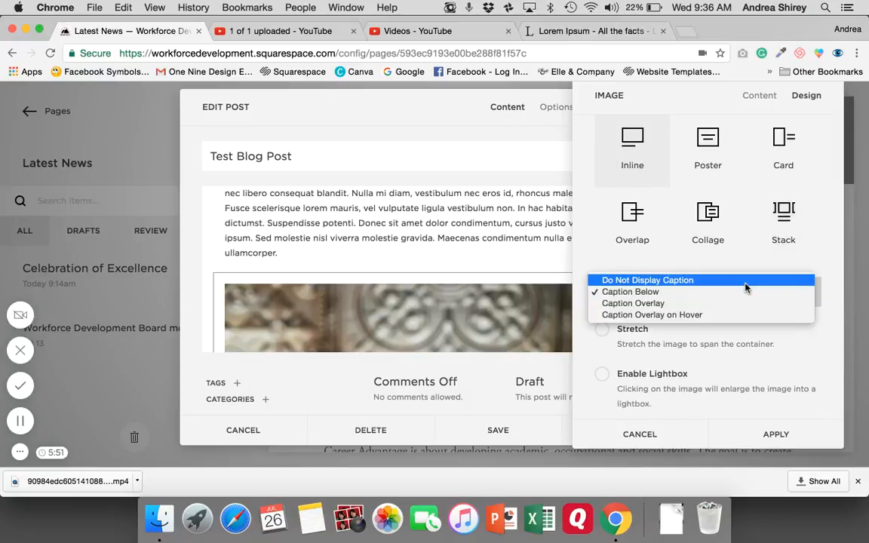
pyautogui.click(747, 281)
pyautogui.scroll(-1, 743, 378)
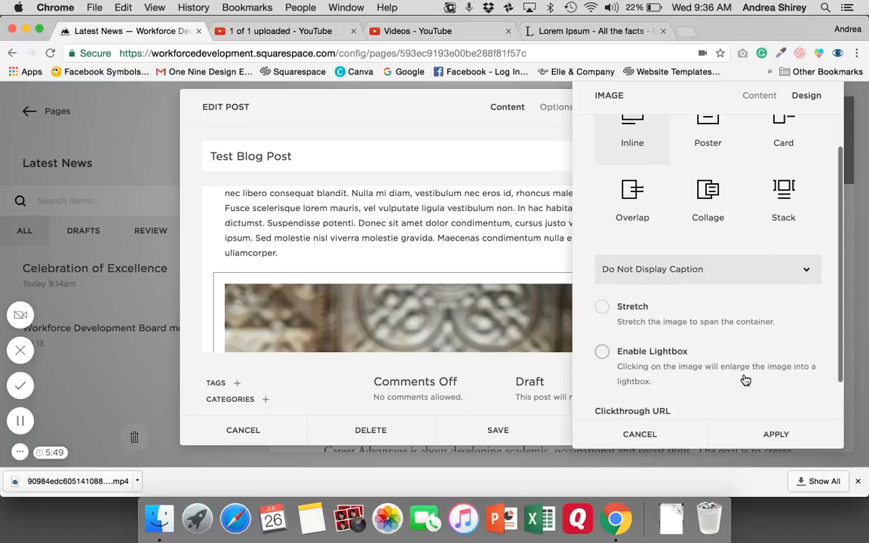
pyautogui.click(777, 435)
# Expand the post body editor to full screen and go to the opening paragraph above the image.
pyautogui.scroll(-8, 548, 298)
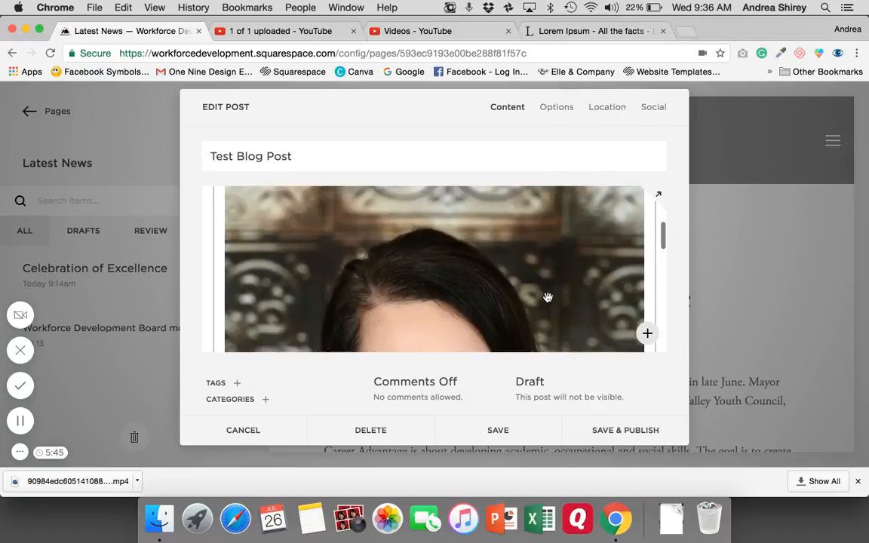
pyautogui.scroll(-5, 548, 297)
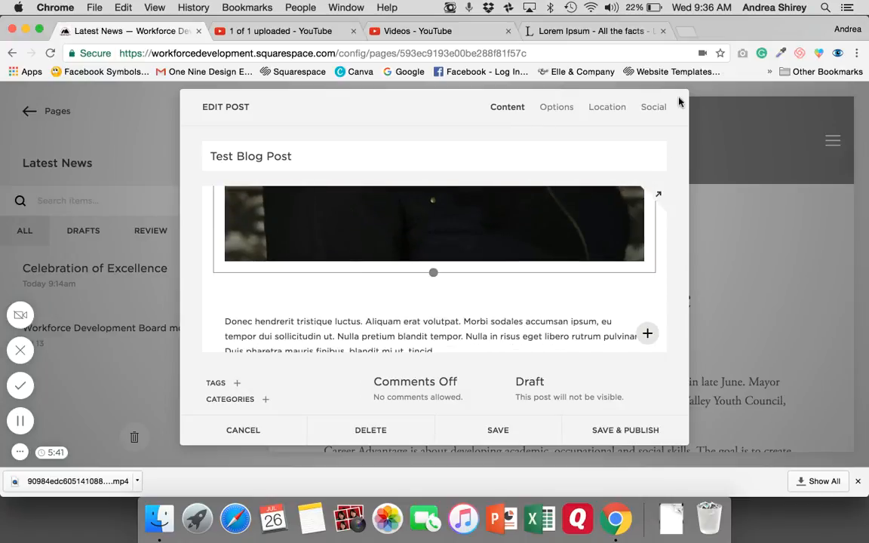
pyautogui.click(662, 196)
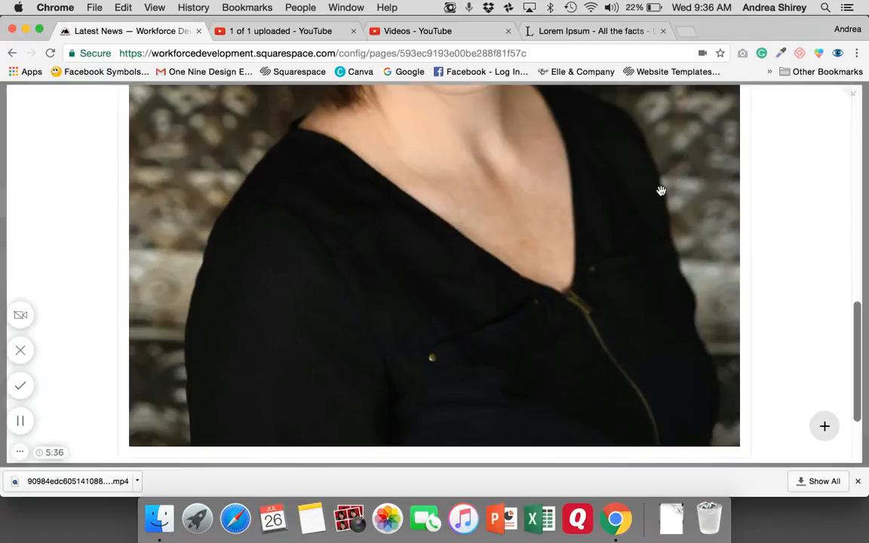
pyautogui.scroll(10, 787, 331)
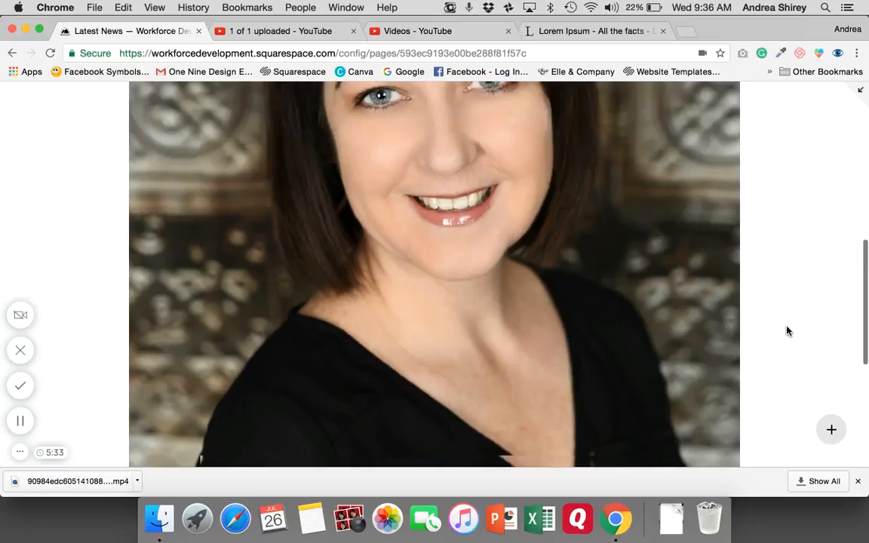
pyautogui.scroll(5, 787, 331)
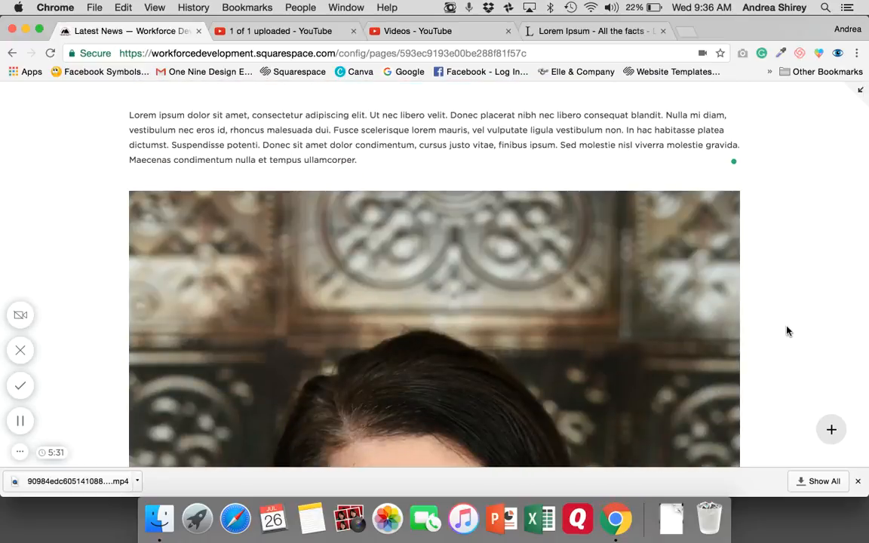
# Move the headshot image to the right of both paragraphs, and reposition it to the left of the second paragraph only.
pyautogui.moveTo(704, 297)
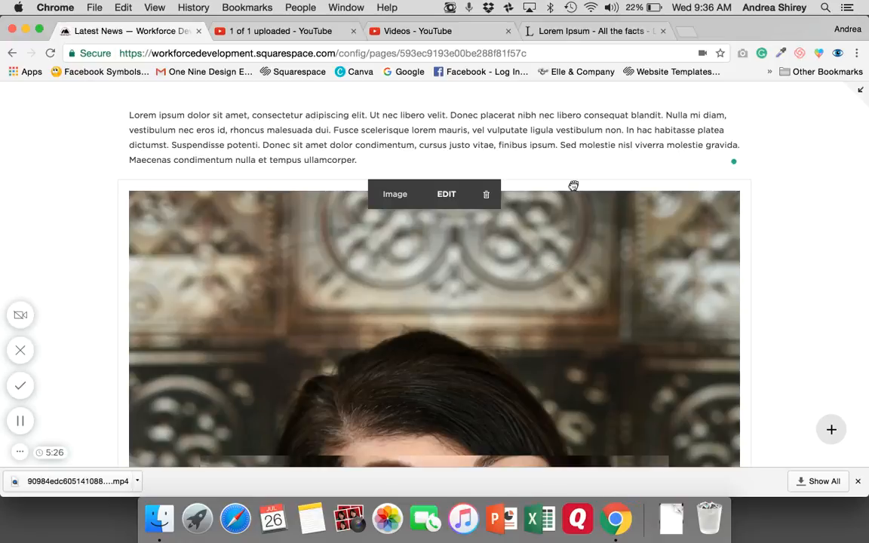
pyautogui.moveTo(572, 184); pyautogui.dragTo(594, 143)
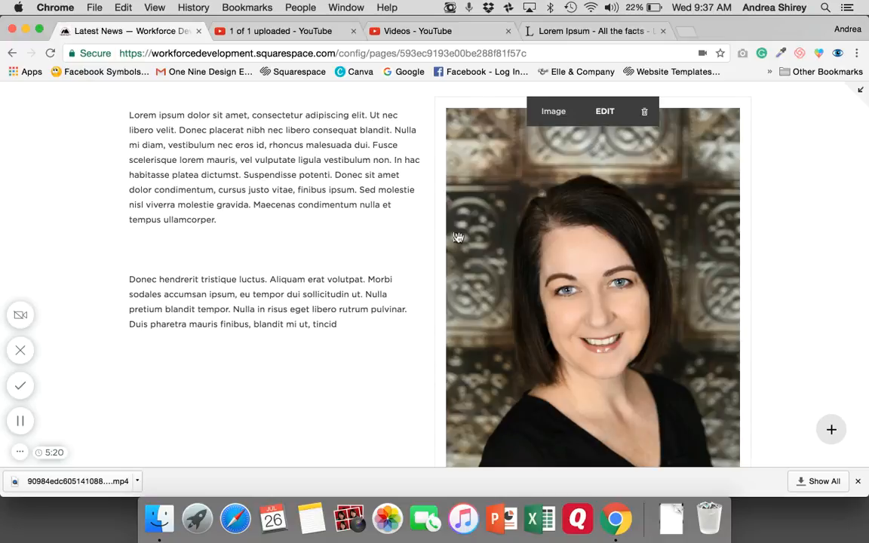
pyautogui.moveTo(458, 237); pyautogui.dragTo(291, 243)
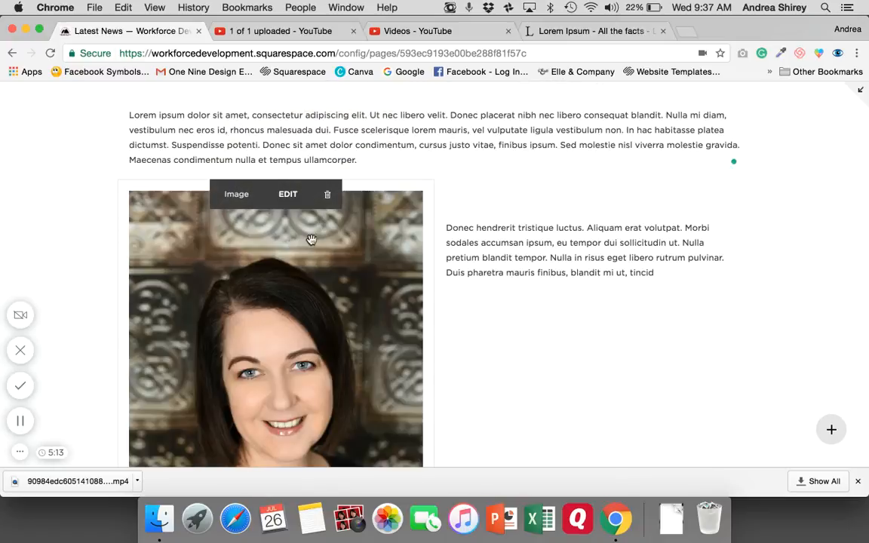
# Review the layout of the image and text, and collapse the full-screen editor back to the Edit Post window.
pyautogui.scroll(-2, 544, 296)
pyautogui.scroll(-4, 546, 303)
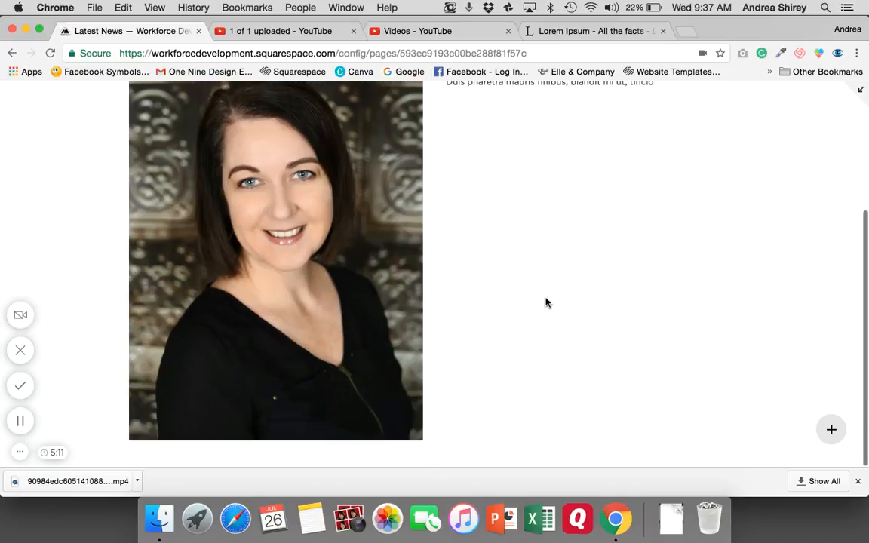
pyautogui.scroll(5, 546, 303)
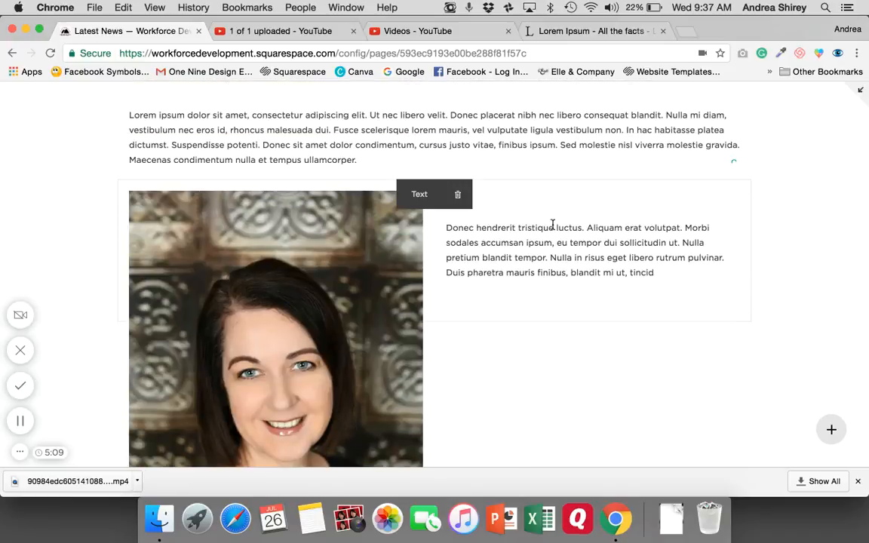
pyautogui.scroll(-5, 537, 291)
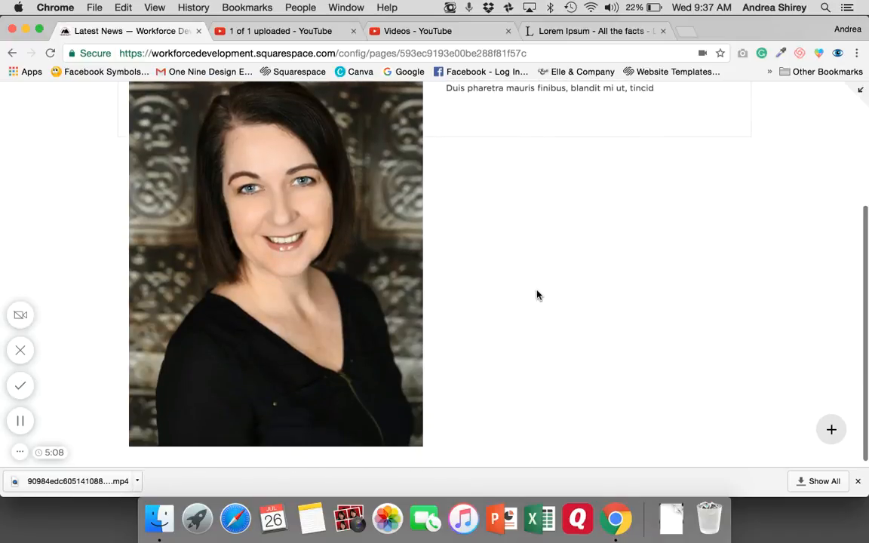
pyautogui.hotkey('ctrl', 'Up')
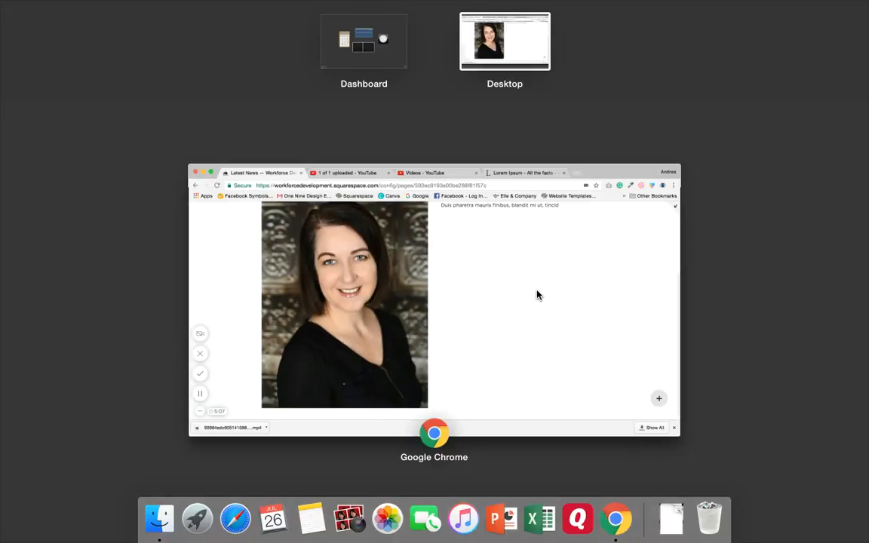
pyautogui.click(606, 173)
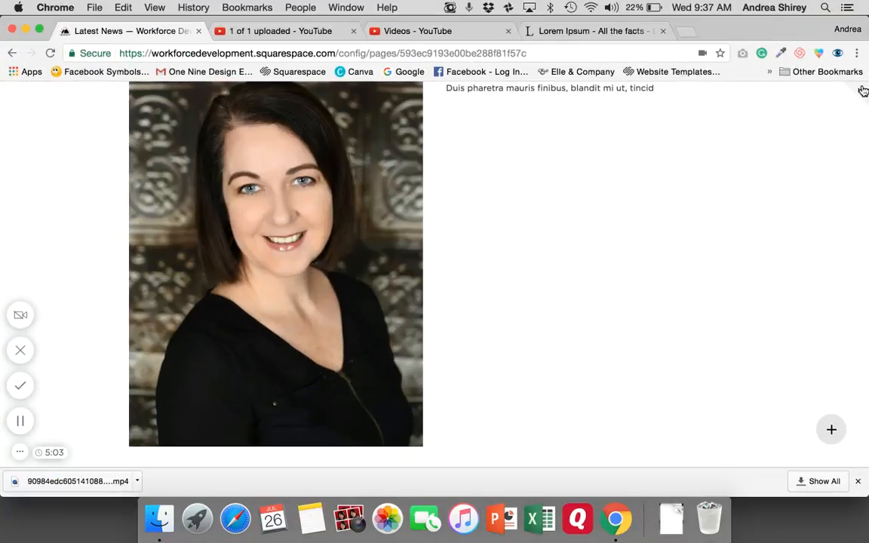
pyautogui.click(863, 90)
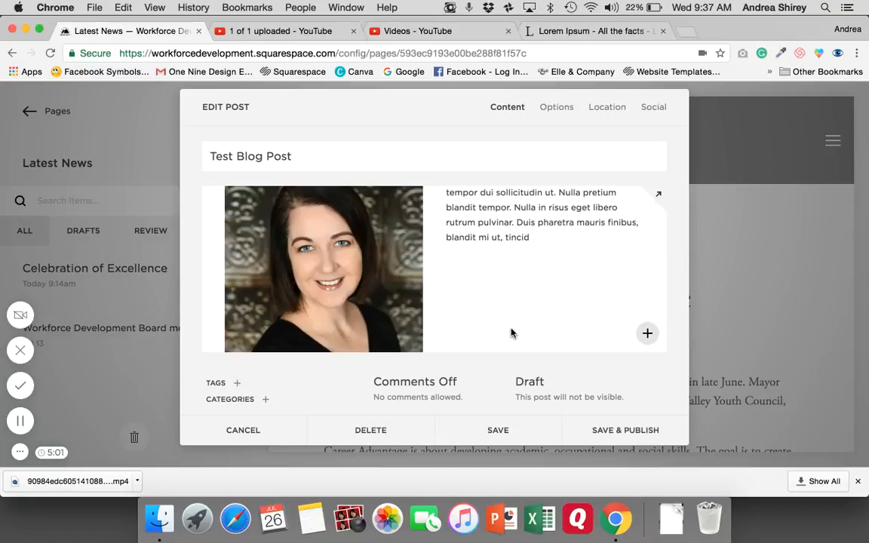
# Review the post's comment options and keep them set to Comments Off.
pyautogui.scroll(-2, 495, 279)
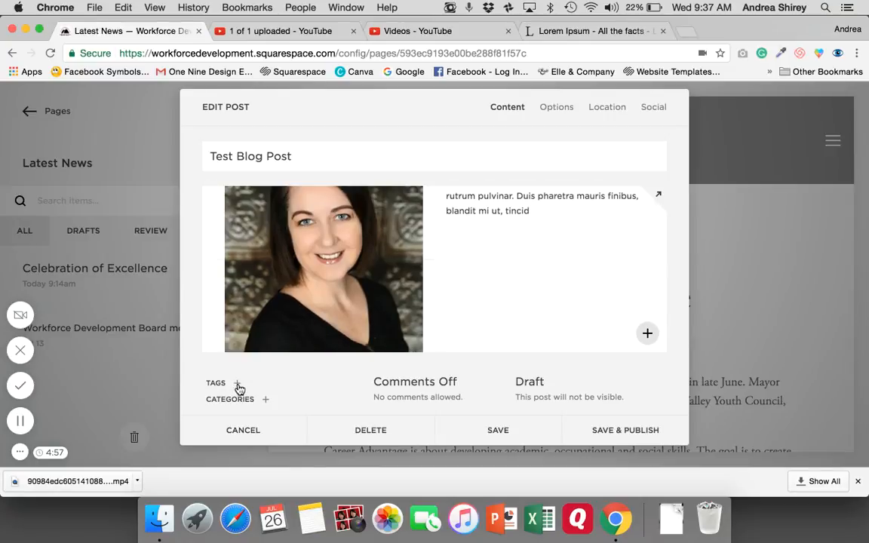
pyautogui.click(415, 398)
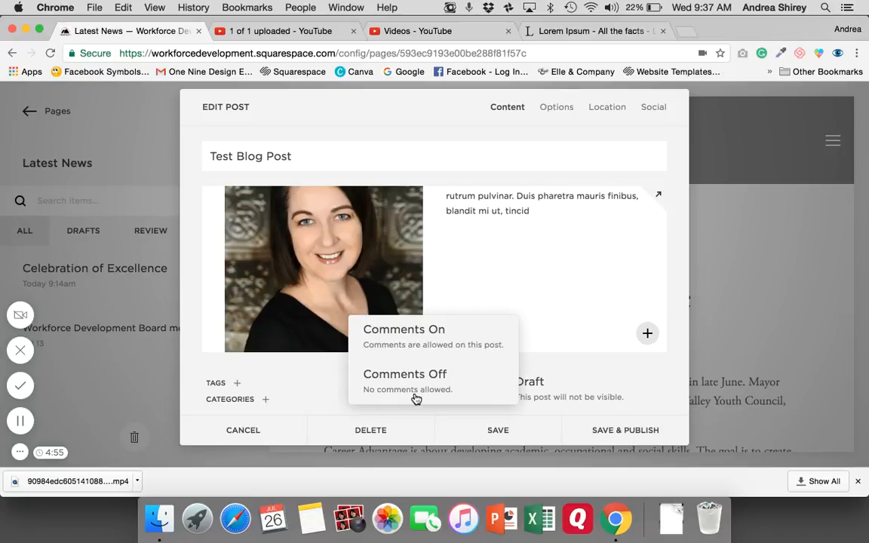
pyautogui.click(415, 398)
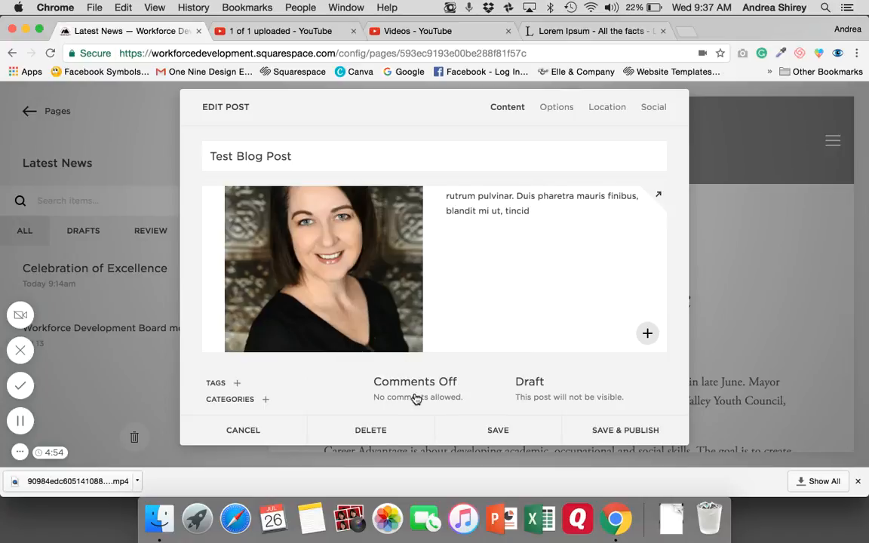
# Try the Scheduled status with its publish date and time picker, and switch the post's status to Published.
pyautogui.click(535, 395)
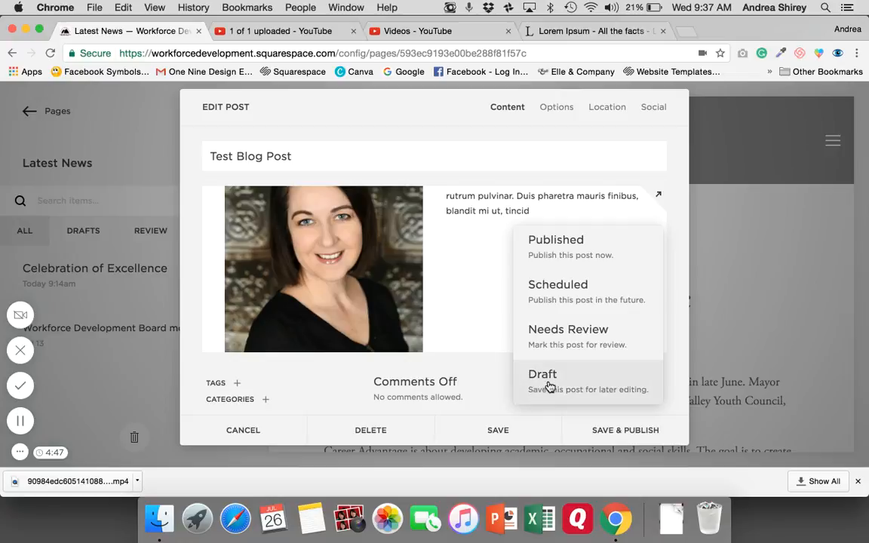
pyautogui.click(595, 305)
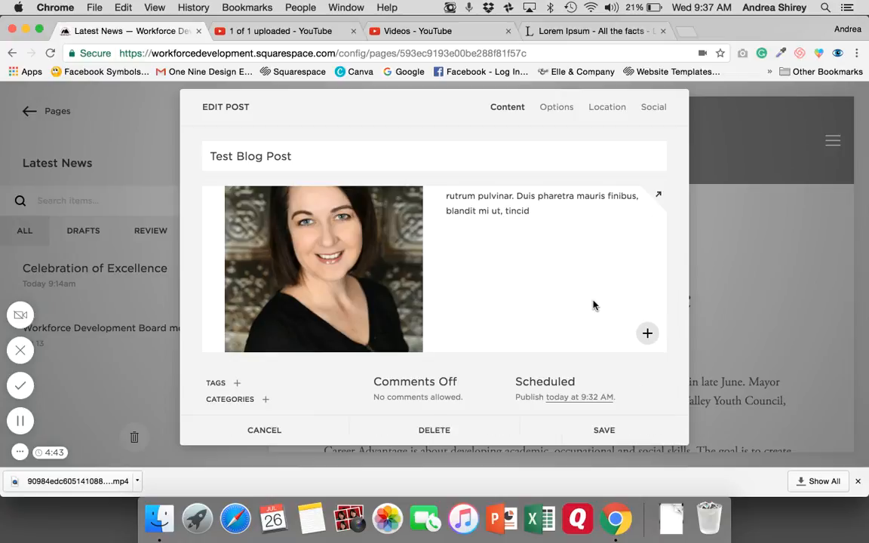
pyautogui.click(563, 399)
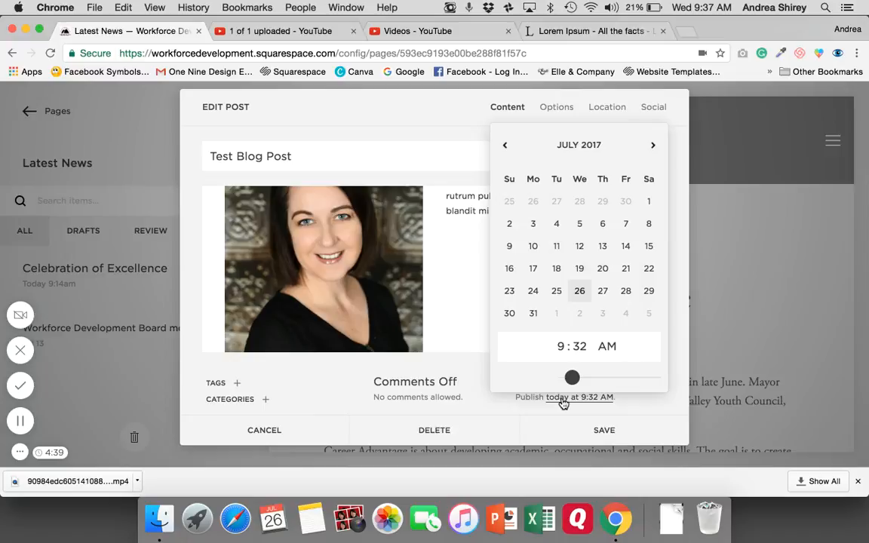
pyautogui.click(647, 412)
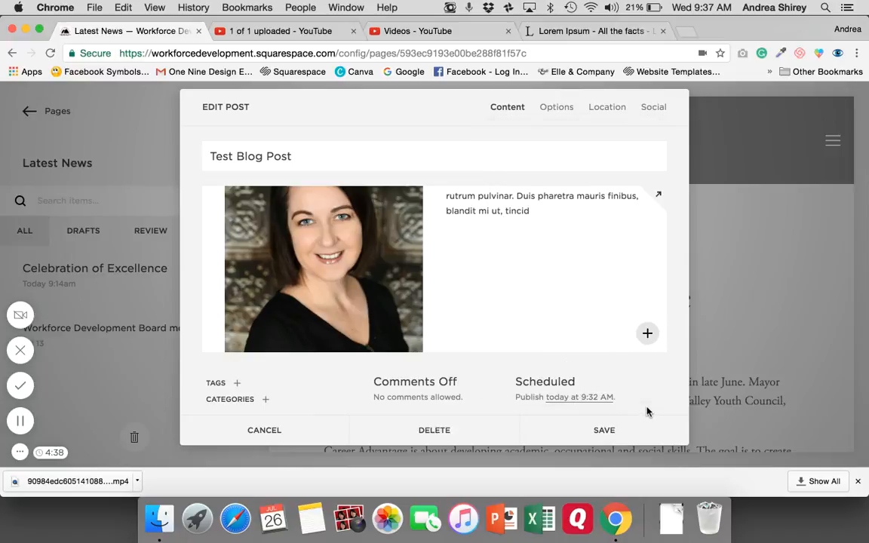
pyautogui.click(550, 385)
pyautogui.click(585, 247)
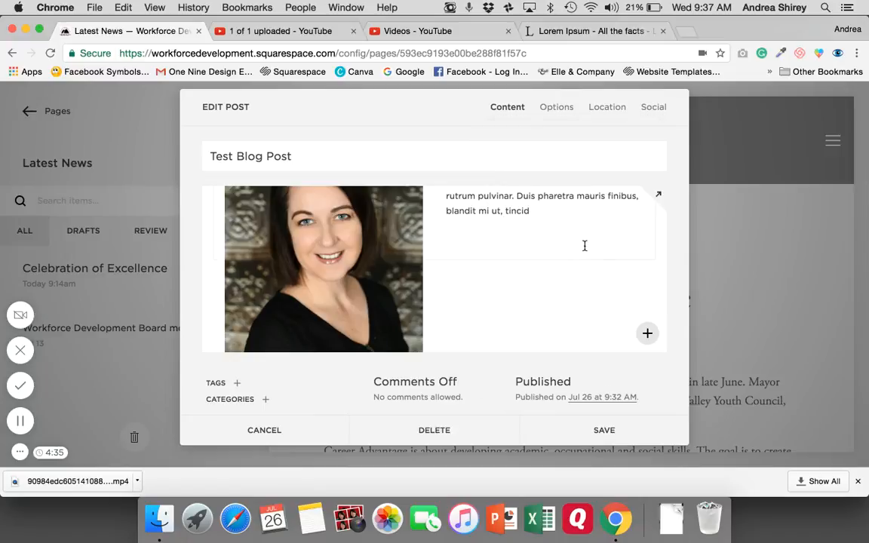
# Set the post's status back to Draft and save the post.
pyautogui.click(544, 381)
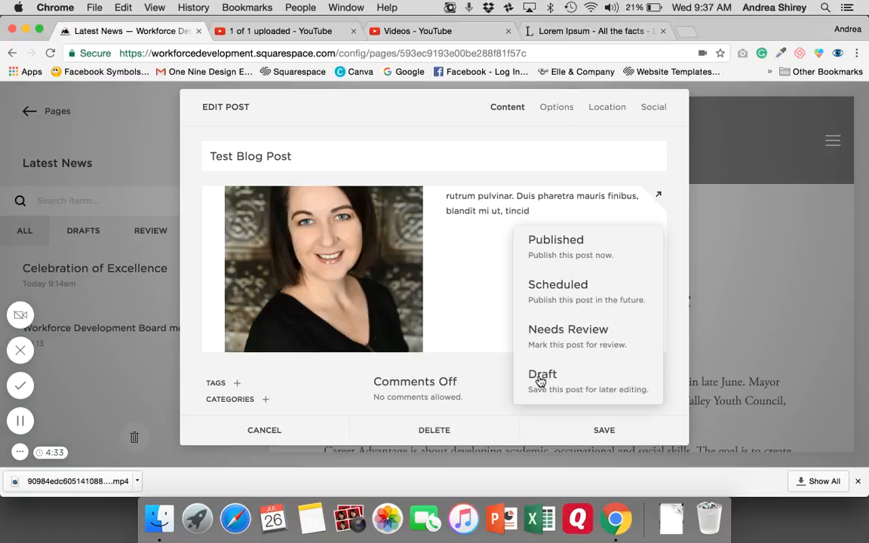
pyautogui.click(549, 374)
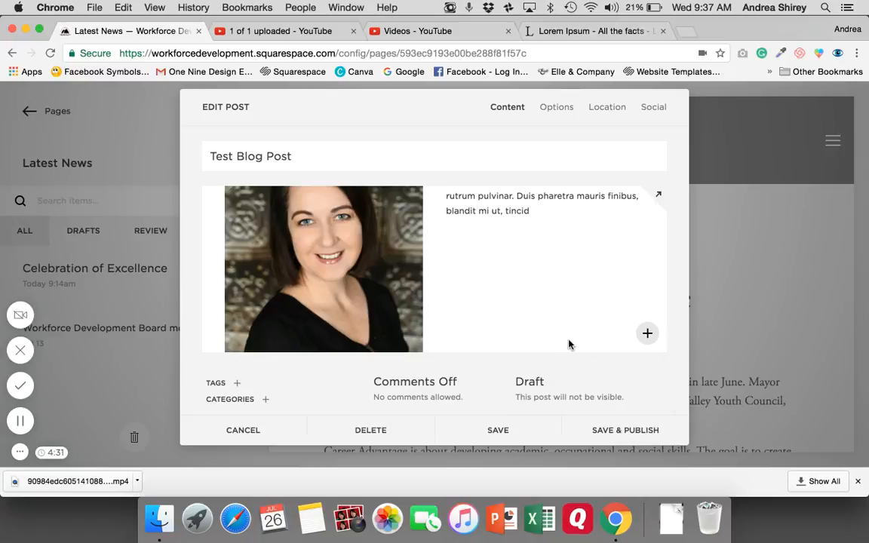
pyautogui.click(486, 429)
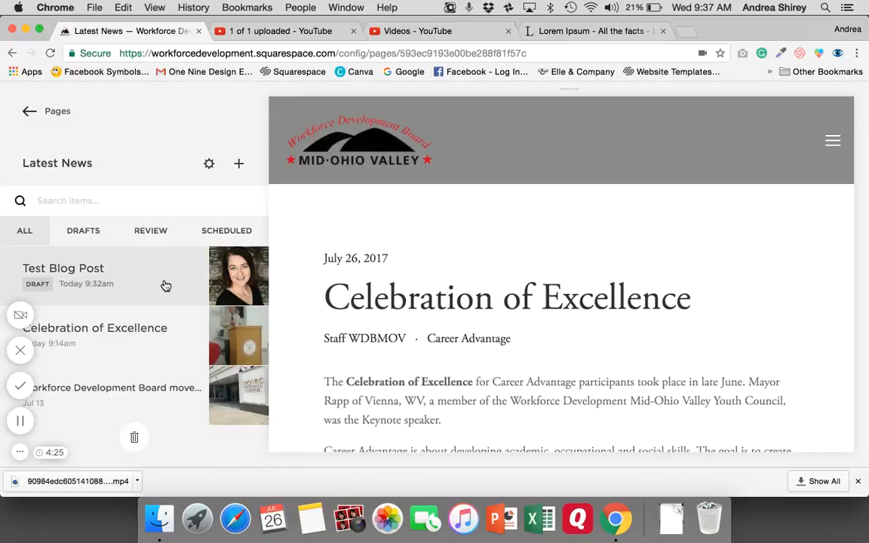
# Reopen Test Blog Post for editing, and enter Workforce Development office as its location name with the start of the street address.
pyautogui.moveTo(165, 286)
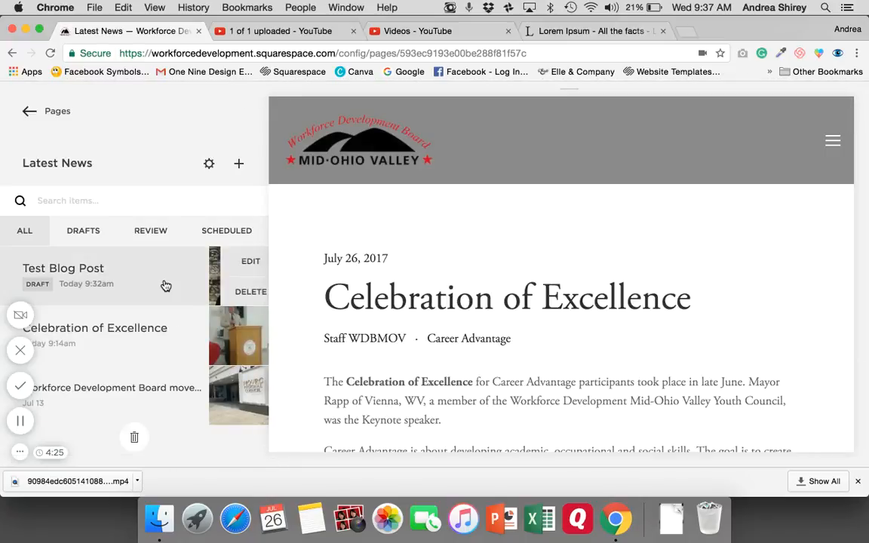
pyautogui.click(233, 262)
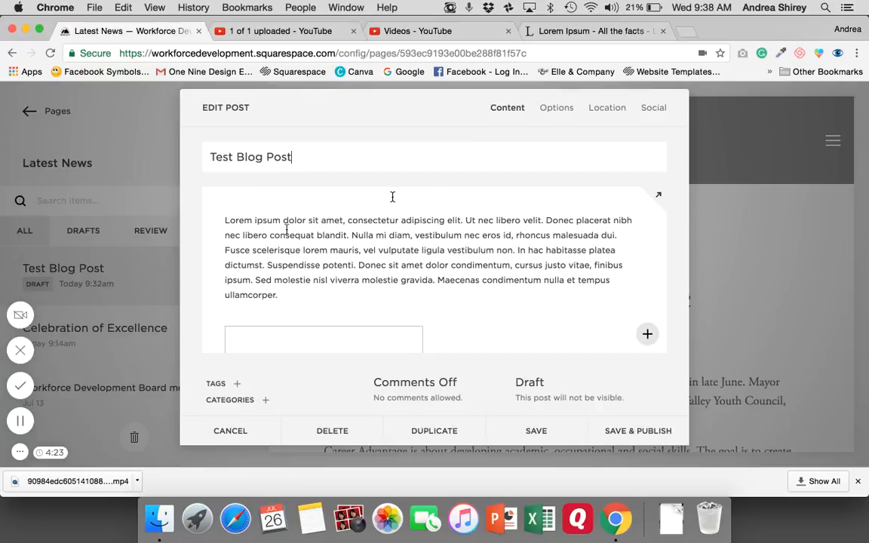
pyautogui.click(557, 109)
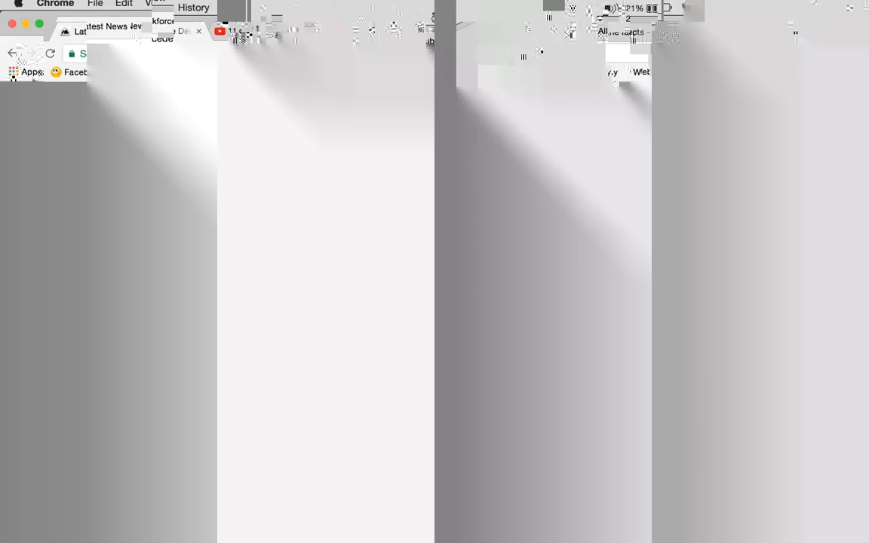
pyautogui.write('709 Mark')
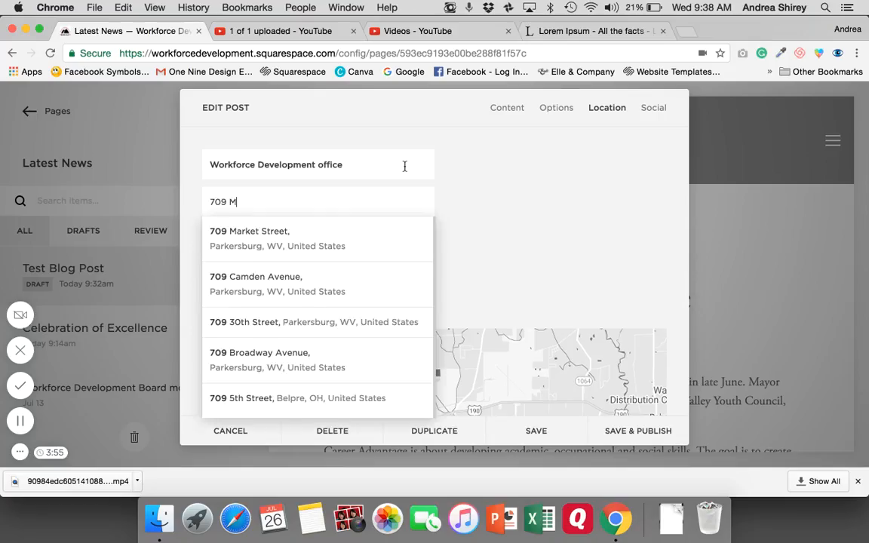
pyautogui.click(374, 237)
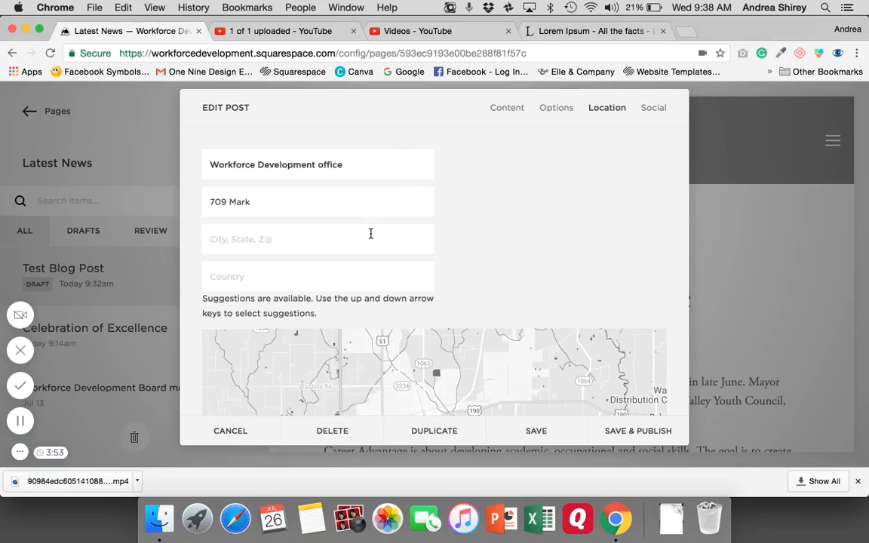
# Check the post's social sharing accounts, return to its content, and save the post.
pyautogui.click(655, 108)
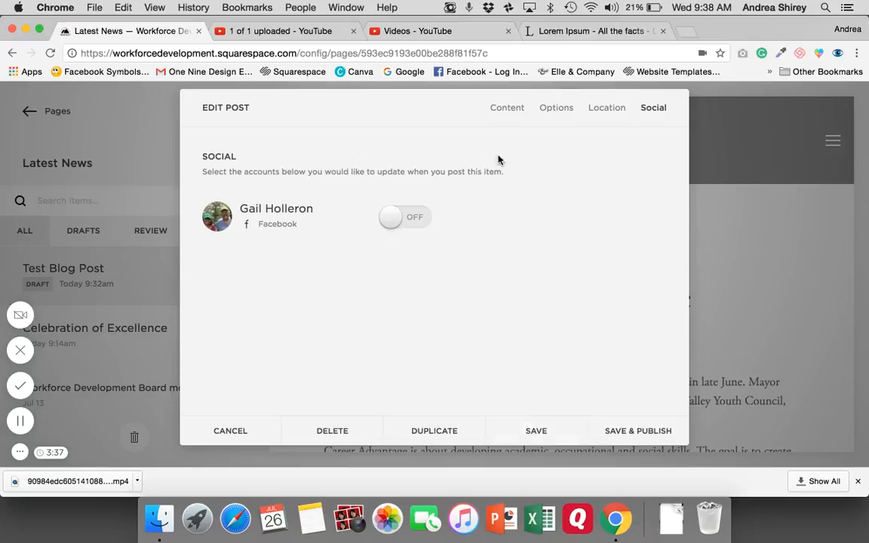
pyautogui.click(507, 107)
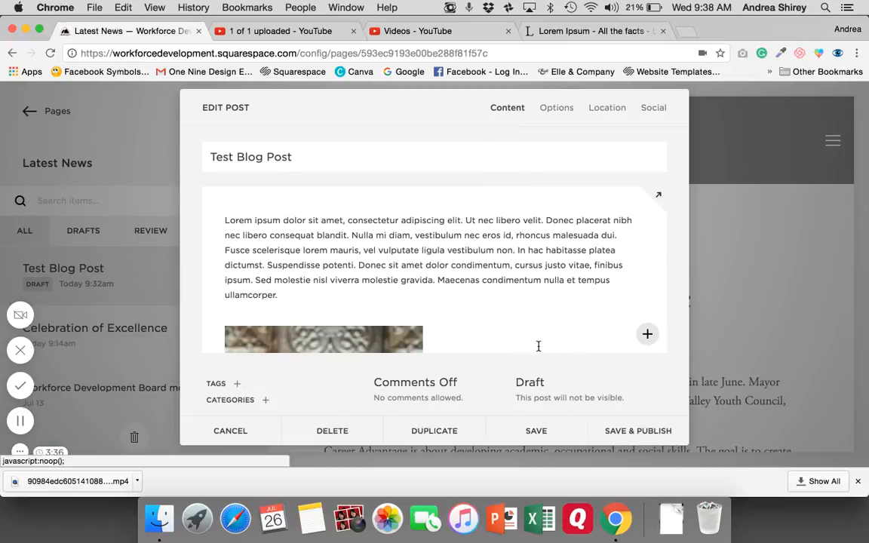
pyautogui.click(543, 427)
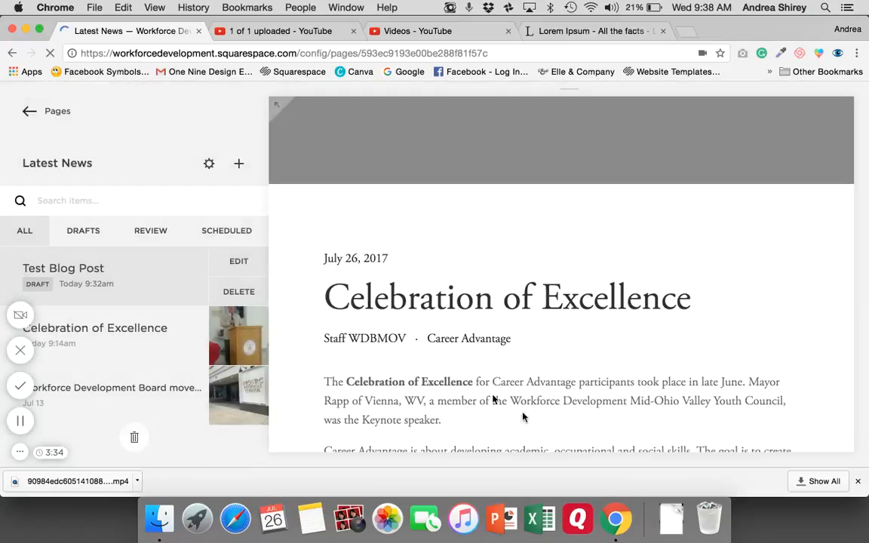